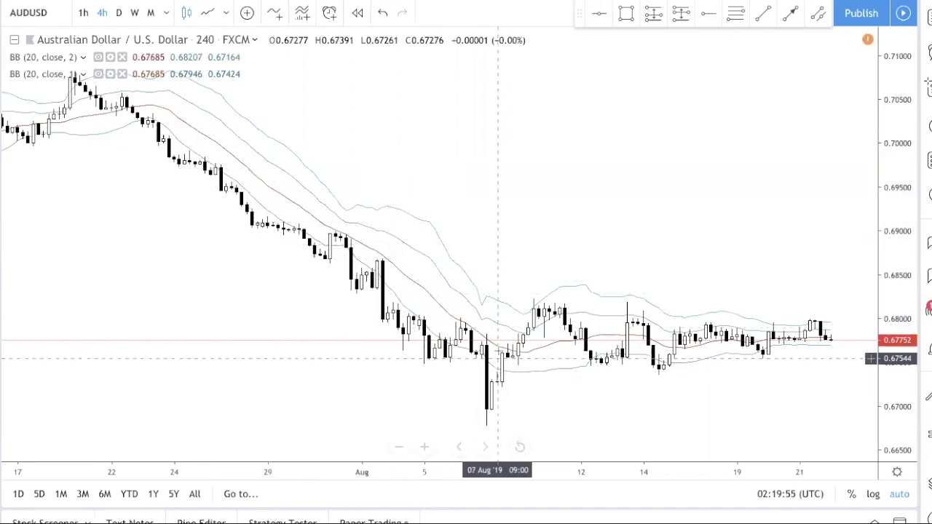
left_click(112, 74)
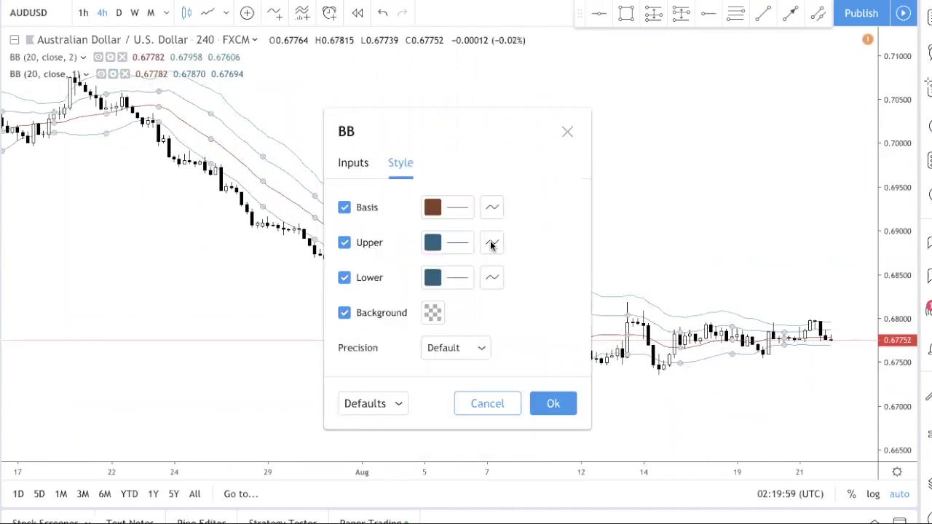
left_click(345, 163)
left_click(553, 368)
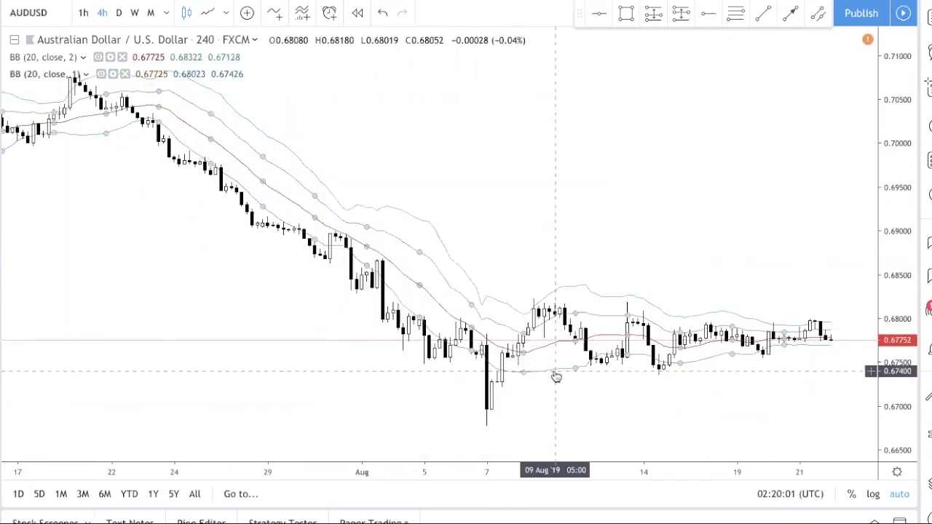
left_click(112, 57)
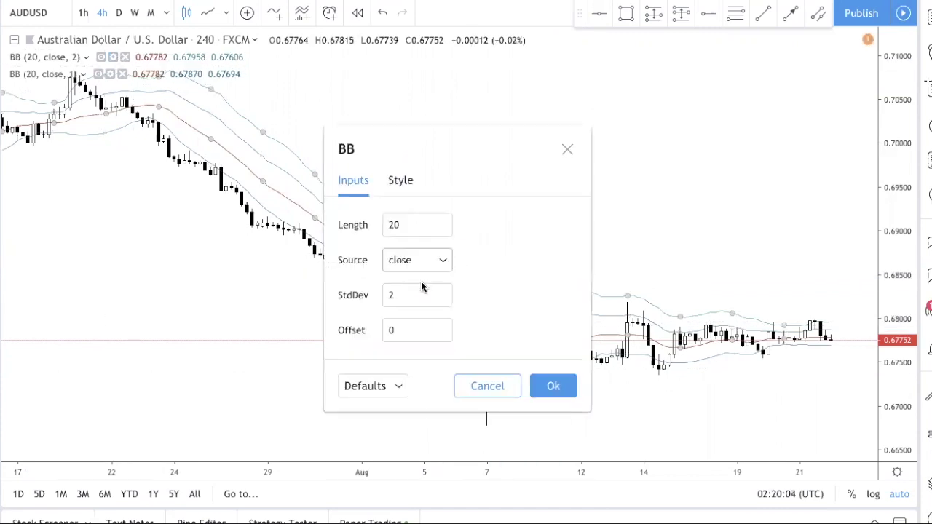
left_click(397, 182)
left_click(344, 295)
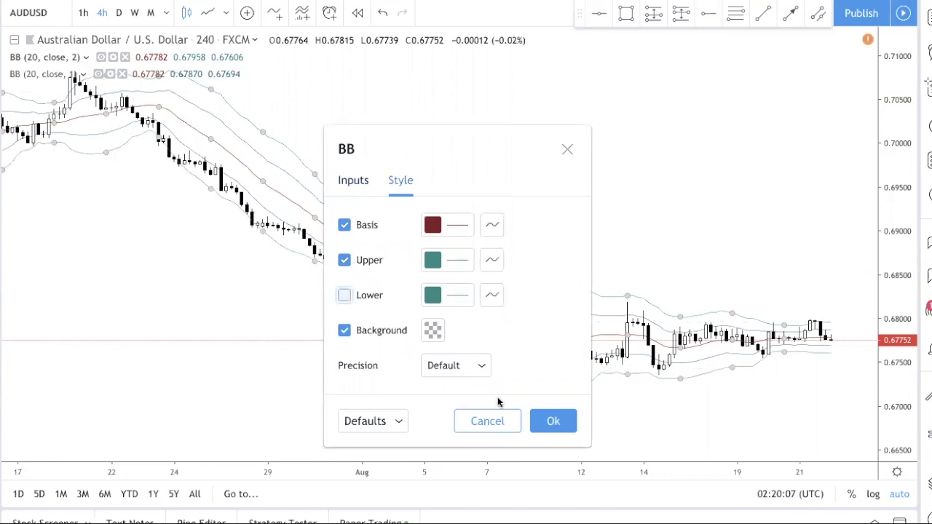
left_click(554, 421)
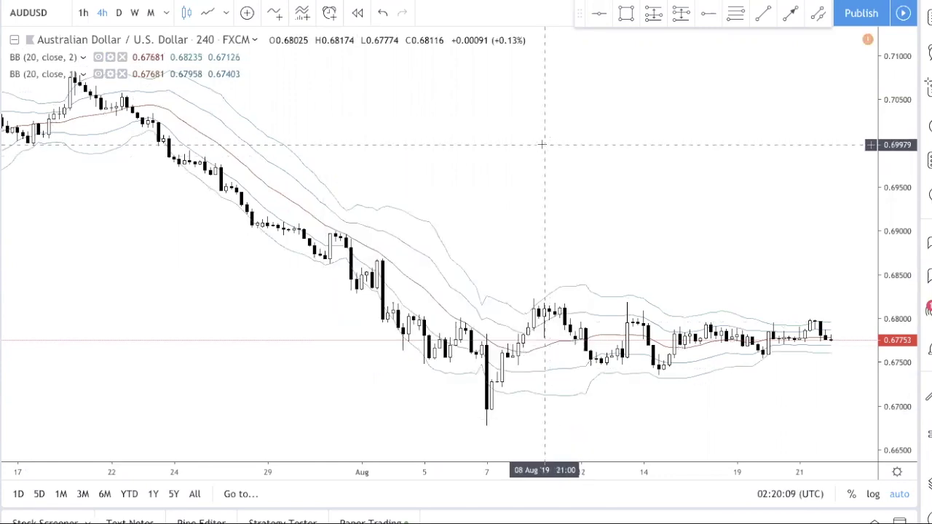
left_click(280, 15)
type("boll")
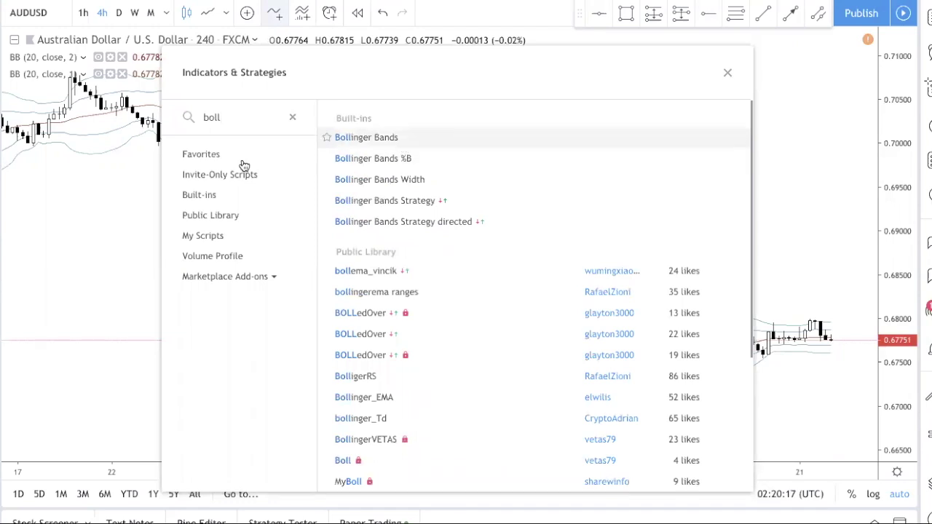
key("Escape")
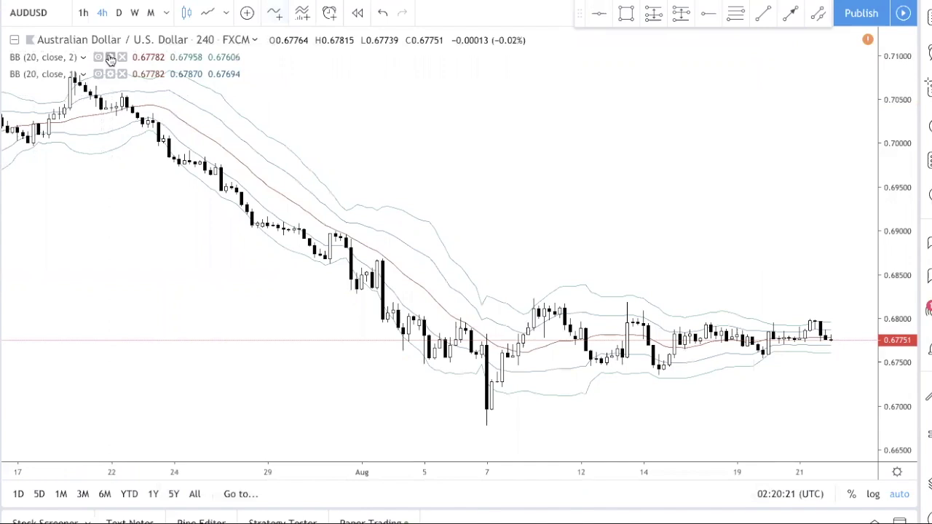
left_click(110, 59)
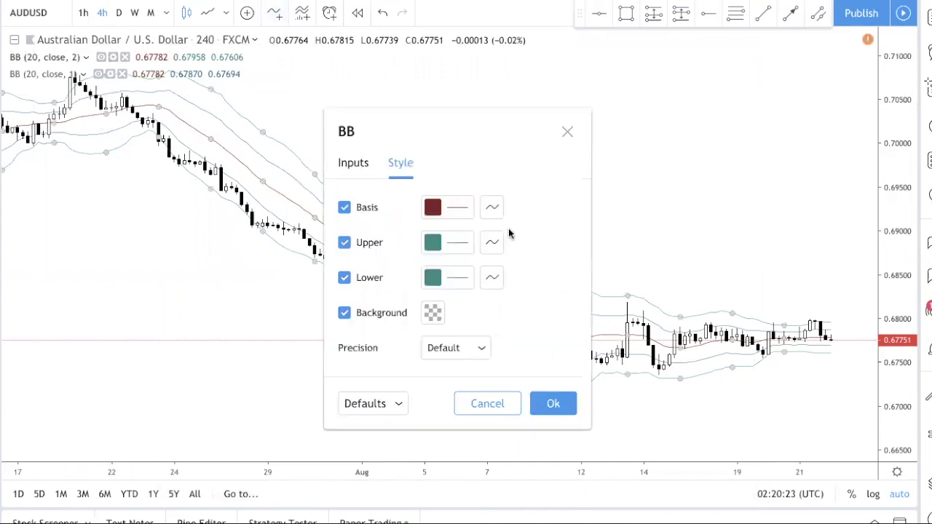
left_click(354, 165)
left_click(422, 276)
key("BackSpace")
type("9")
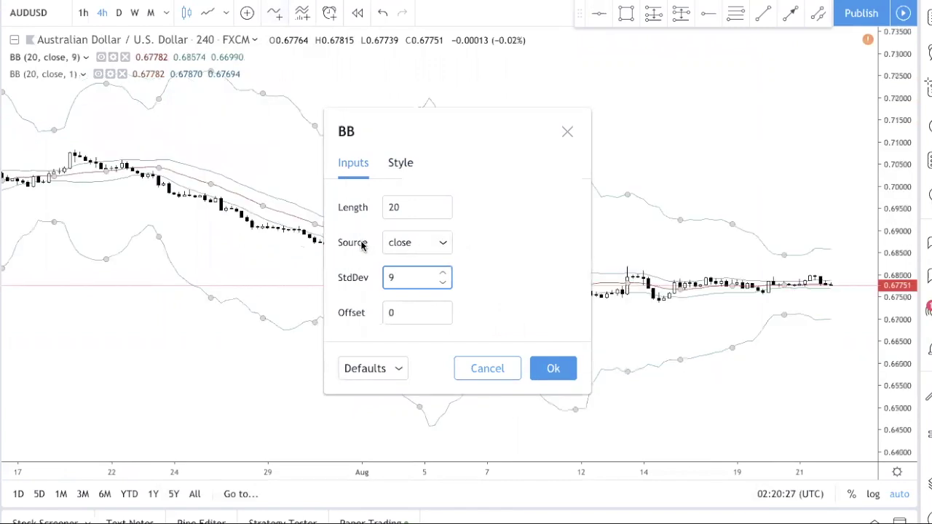
left_click(497, 370)
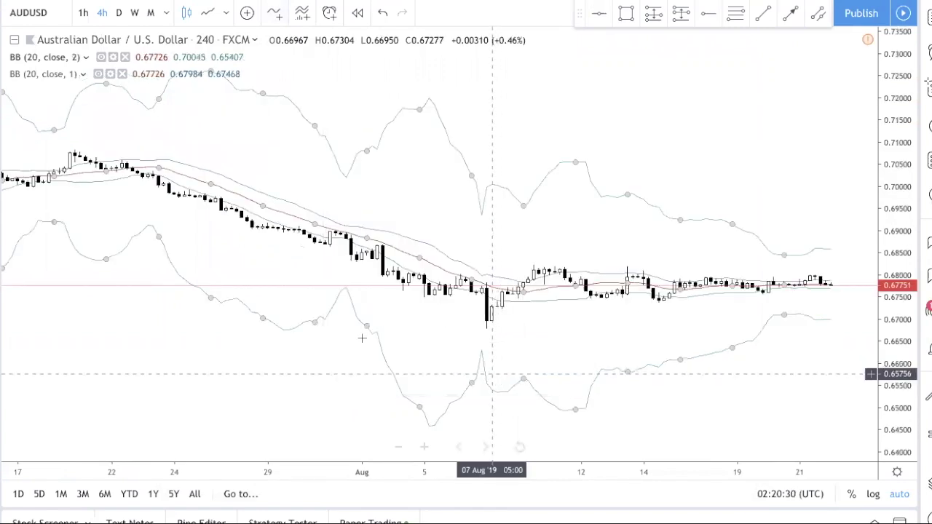
left_click(114, 58)
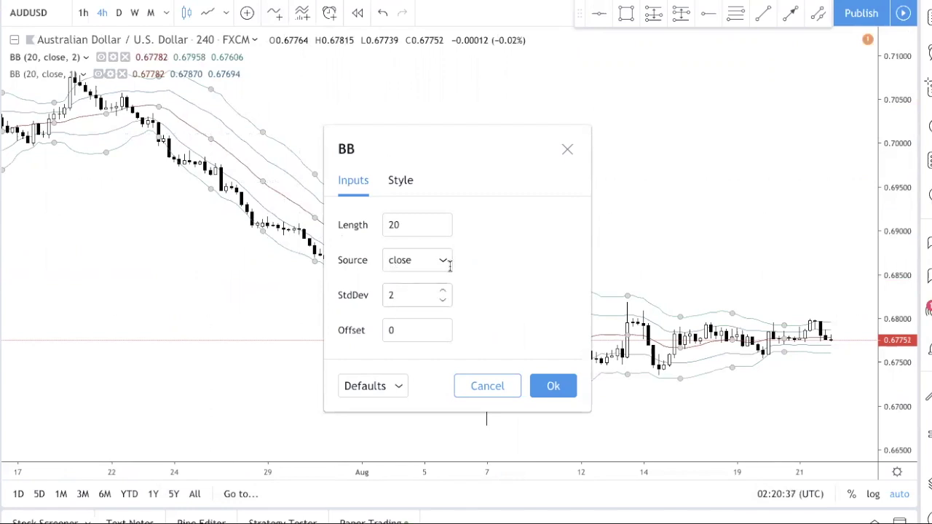
left_click(568, 150)
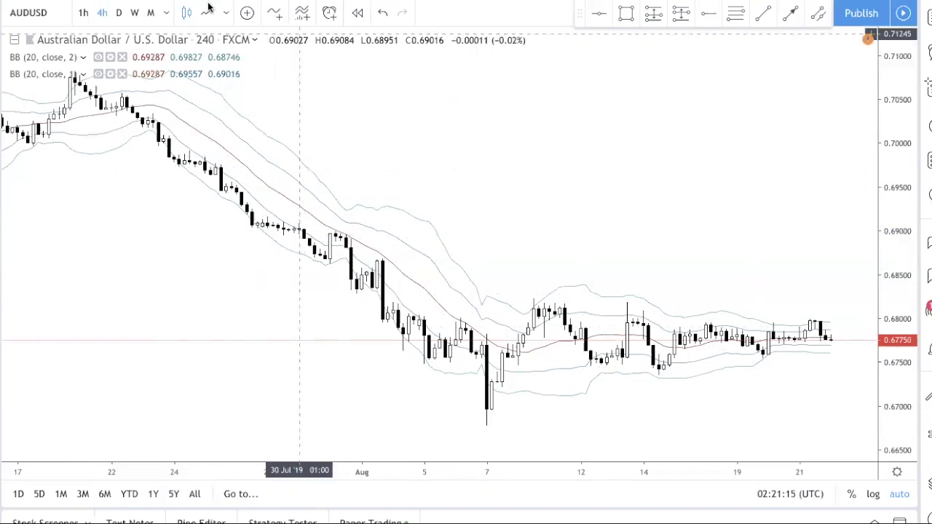
Place a text note above the candles reading 'How to Use Them:' and '1. Reversion to the Mean'.
left_click(401, 120)
type("How to Use Them:")
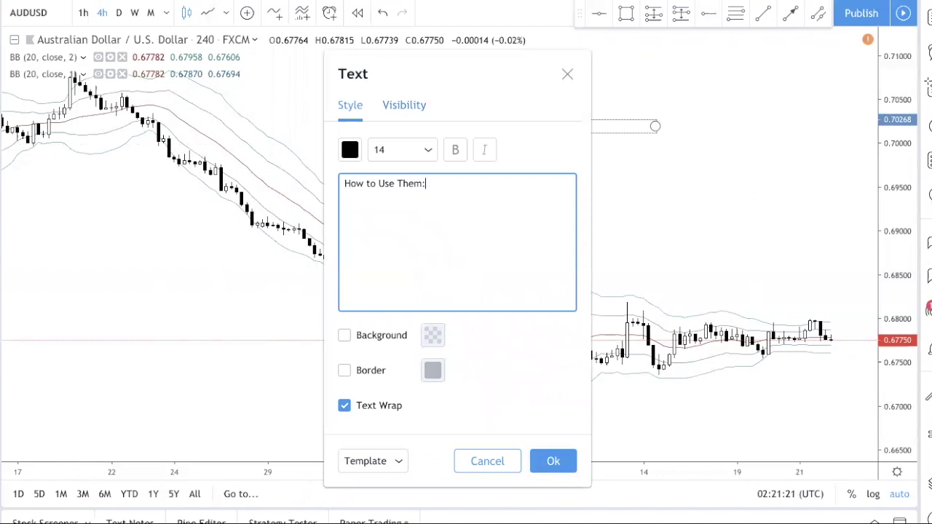
key("Return")
type("1.")
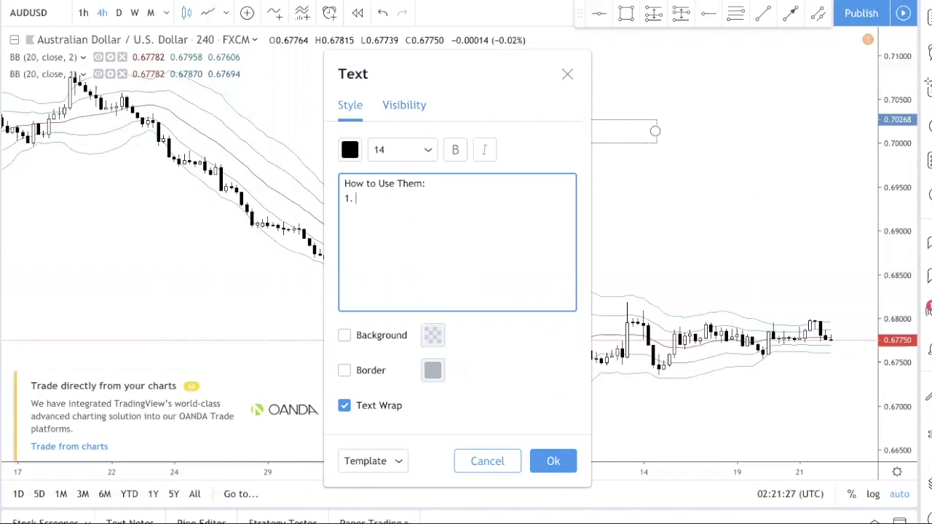
type("Reversion to the Mean")
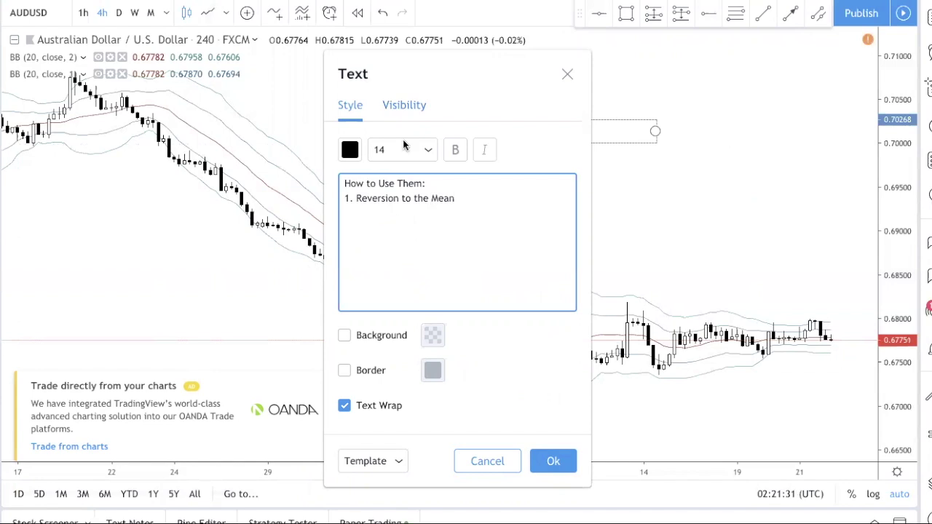
left_click(552, 461)
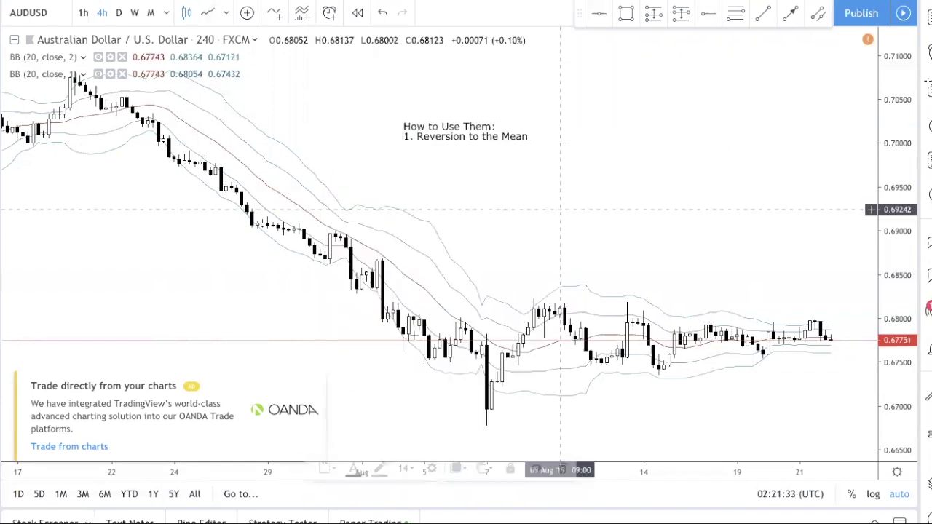
left_click(316, 381)
Shift the chart to earlier candles and move the note higher up the chart.
left_click_drag(313, 372, 447, 352)
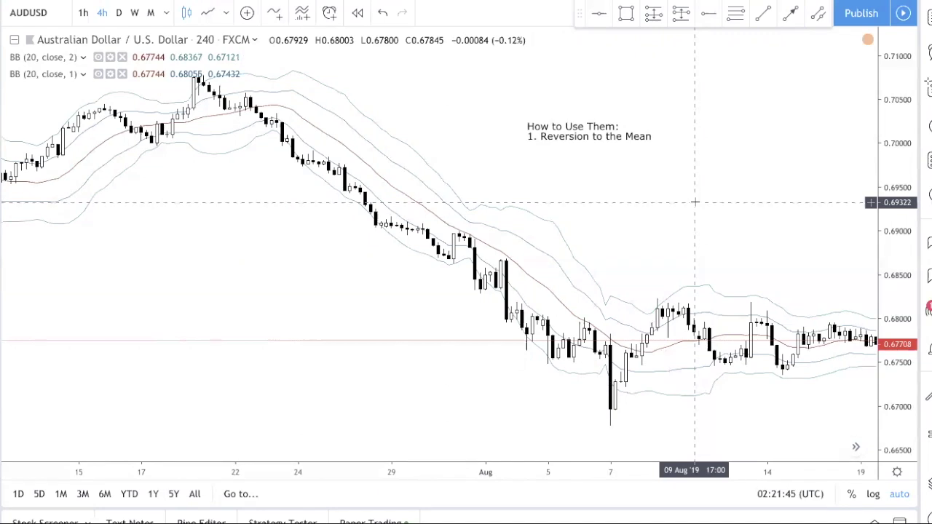
left_click_drag(593, 135, 465, 106)
left_click(696, 178)
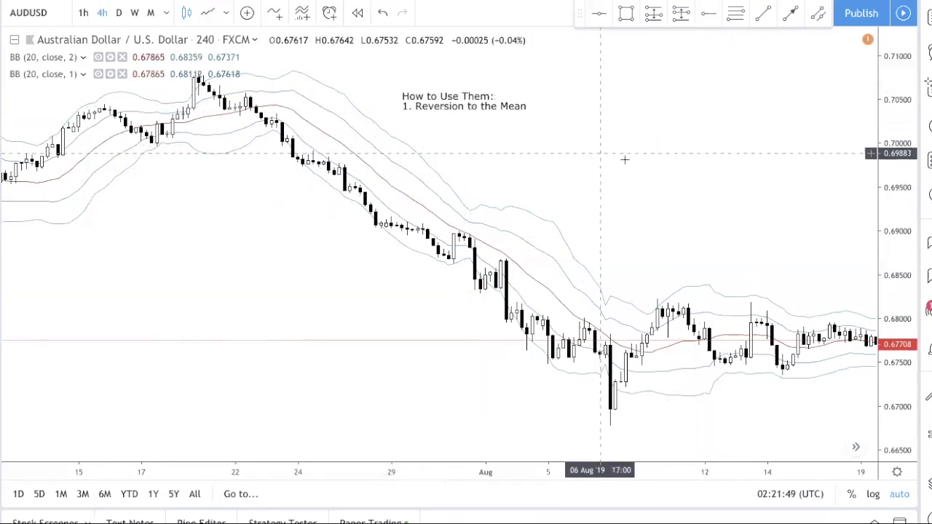
Pan back through early July until the 18 Jul price high is visible.
scroll(655, 161, "left", 5)
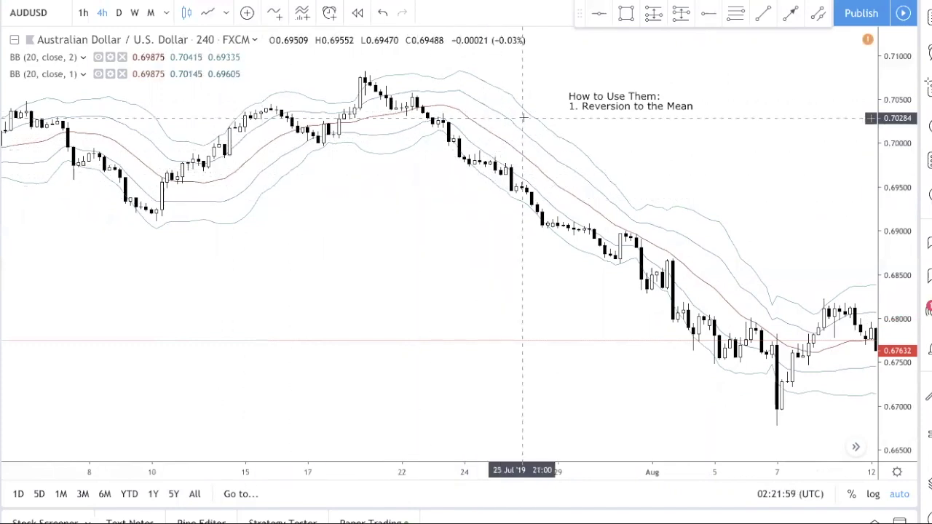
left_click_drag(314, 193, 436, 215)
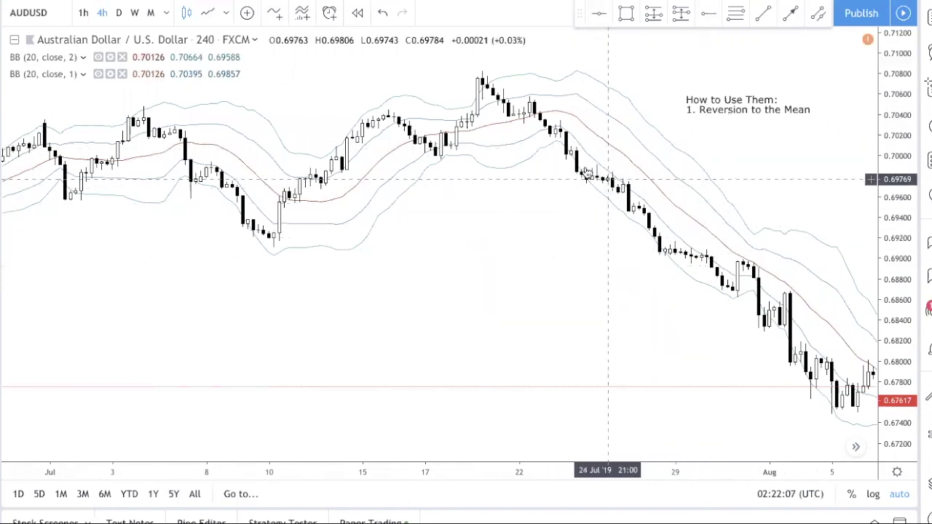
scroll(460, 214, "left", 3)
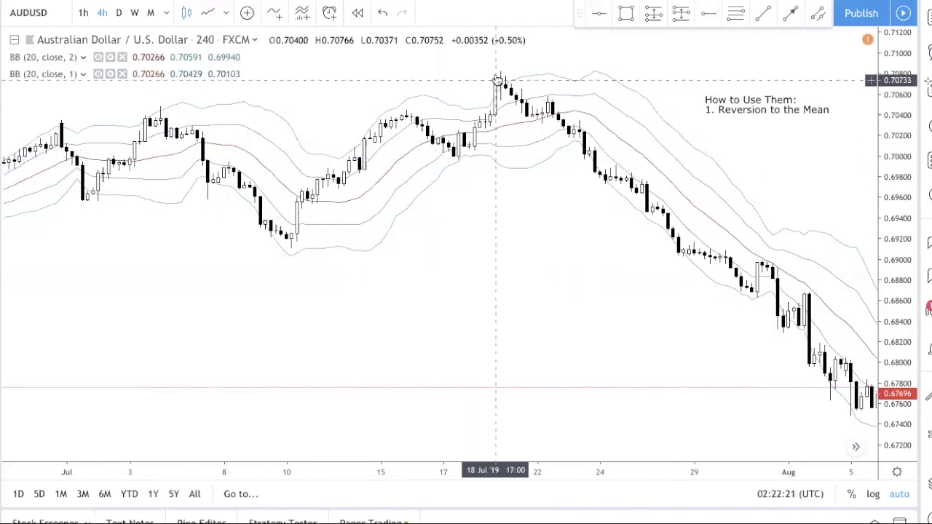
scroll(495, 84, "down", 1)
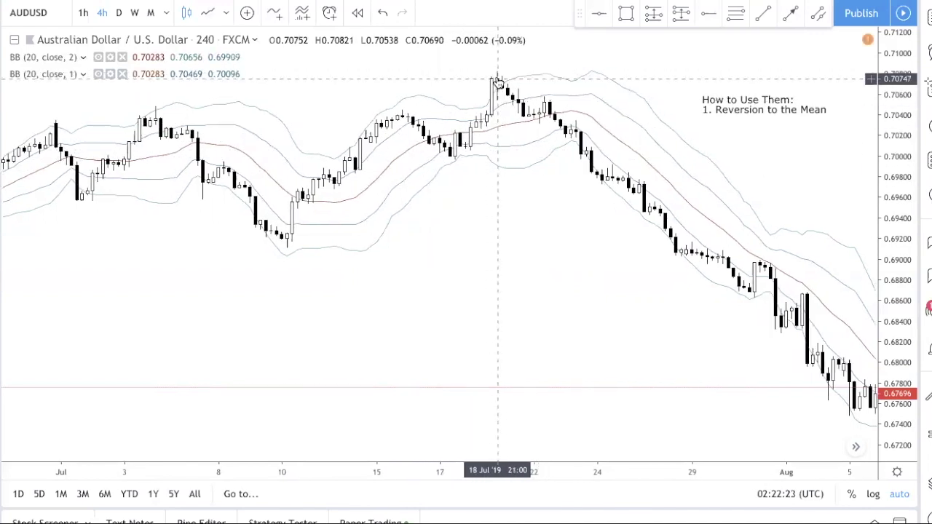
Draw a rectangle boxing the 18 Jul peak candles above the upper band.
left_click(625, 13)
left_click_drag(487, 74, 496, 118)
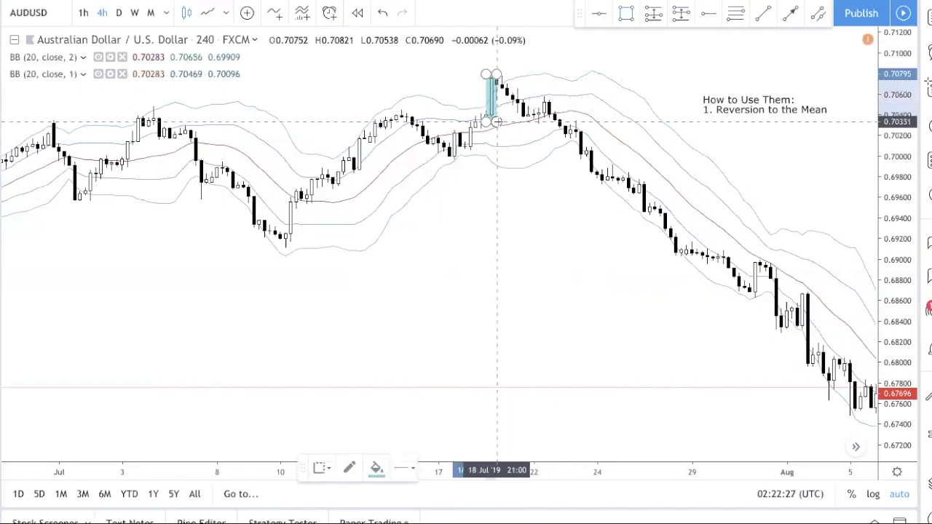
left_click(490, 104)
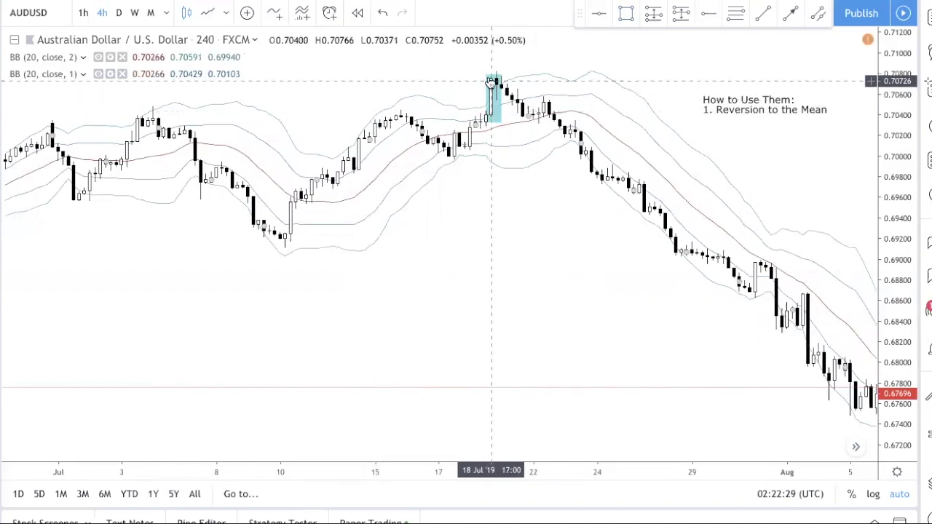
left_click(492, 82)
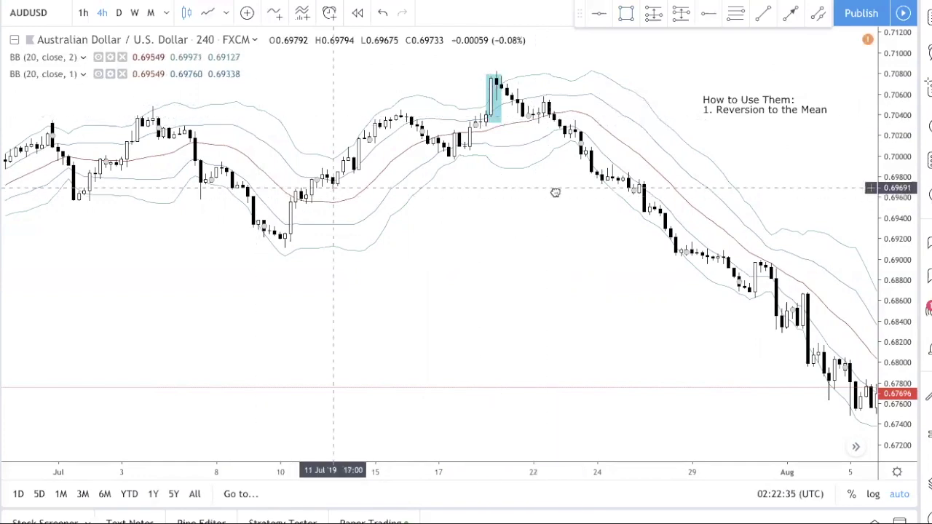
Pan the chart toward later dates until the late-July decline is in view.
scroll(427, 202, "left", 3)
scroll(427, 218, "right", 6)
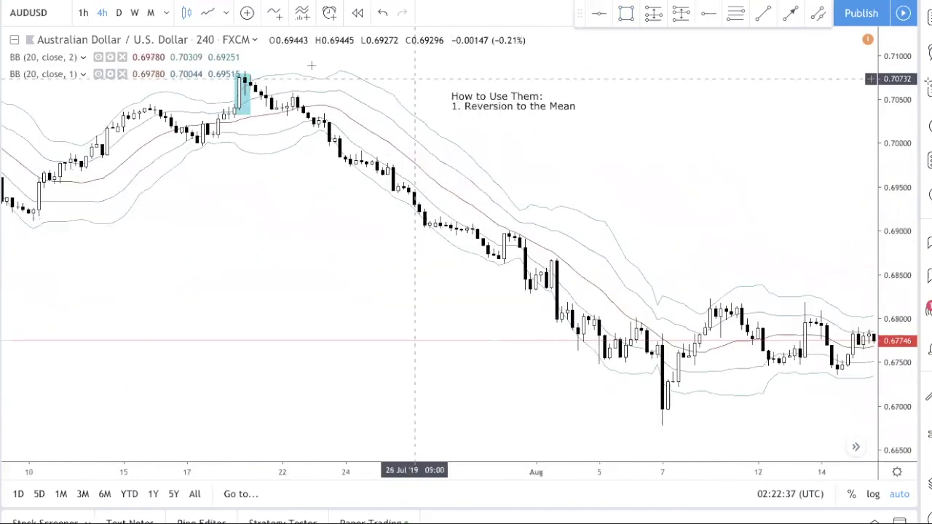
scroll(354, 214, "left", 4)
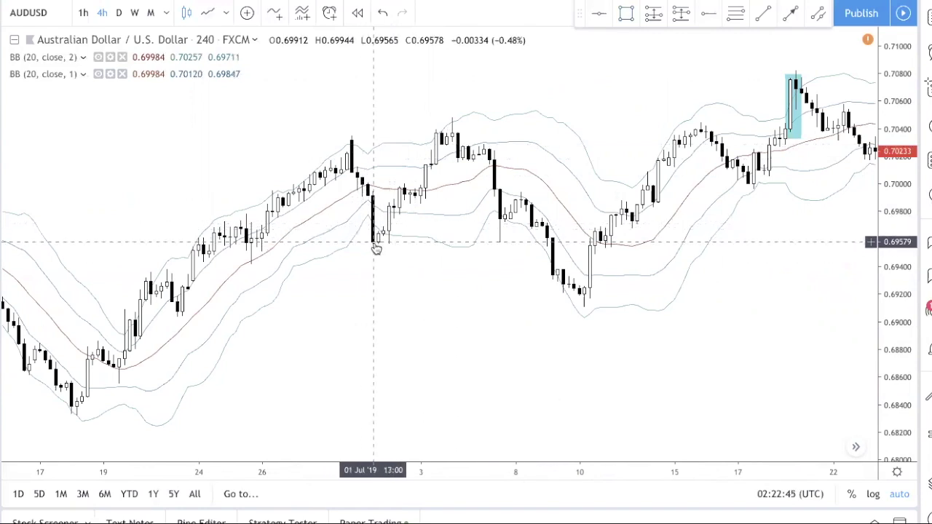
left_click_drag(607, 201, 477, 208)
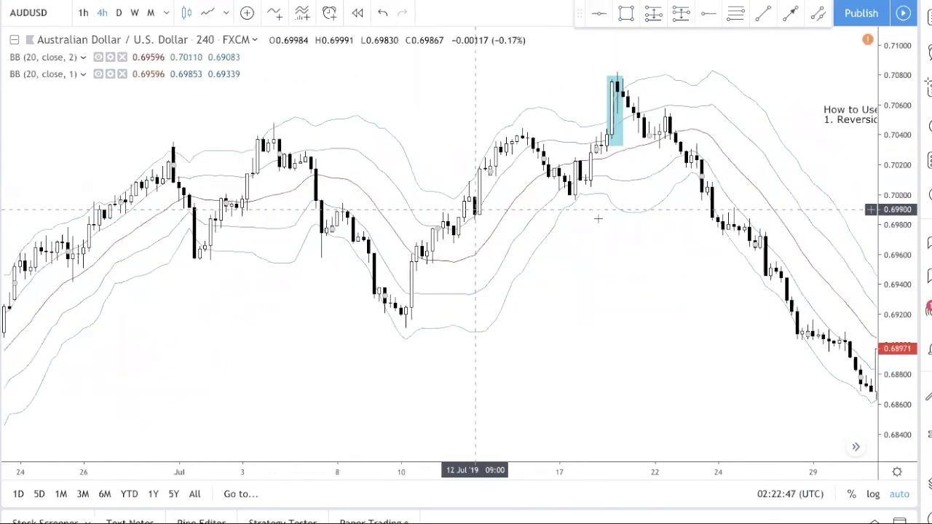
left_click_drag(598, 219, 479, 217)
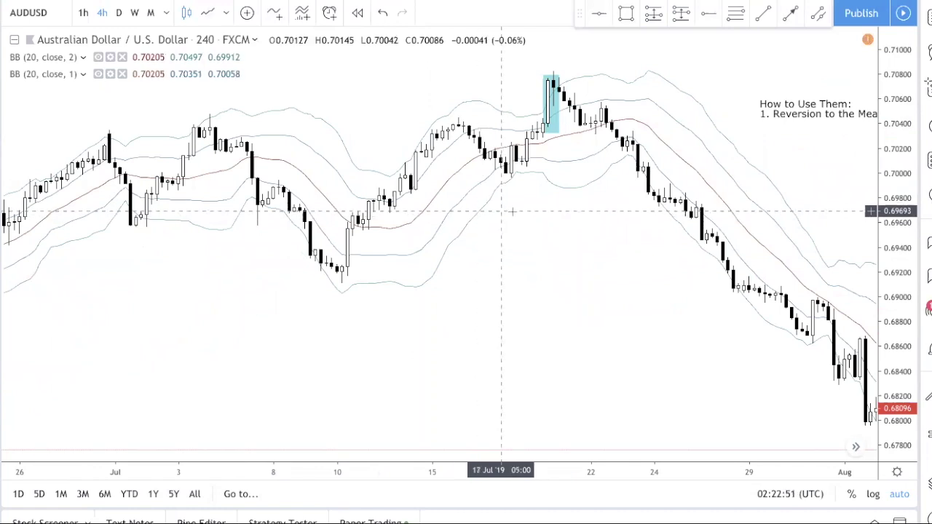
left_click_drag(512, 216, 508, 216)
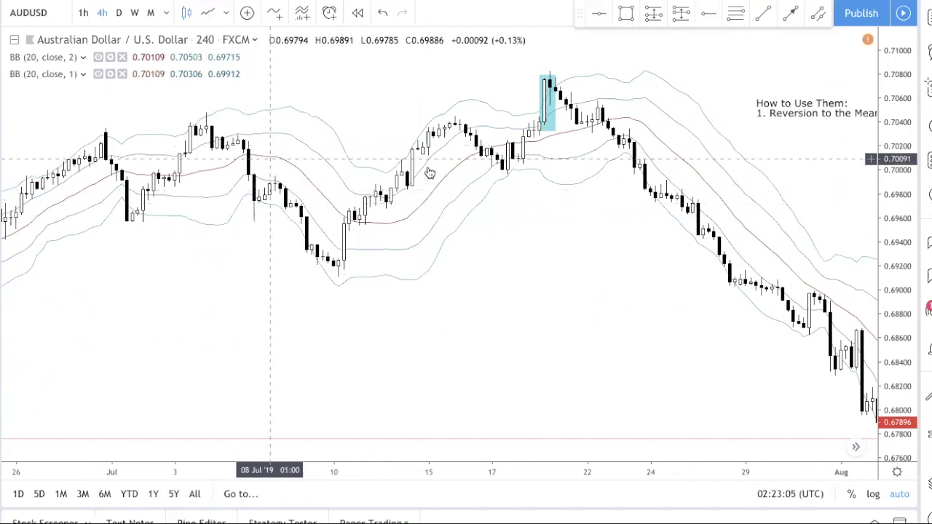
scroll(429, 173, "right", 3)
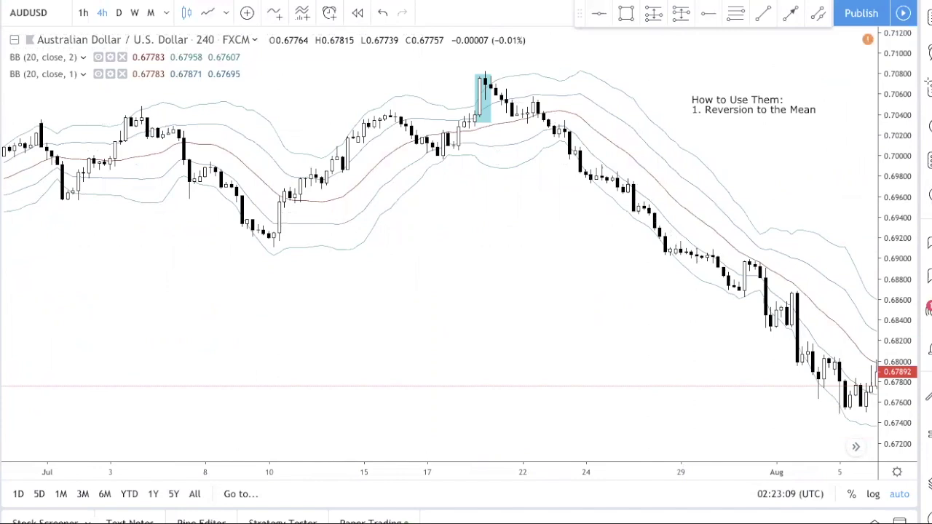
Draw a blue ellipse around the falling late-July candles.
left_click(2, 121)
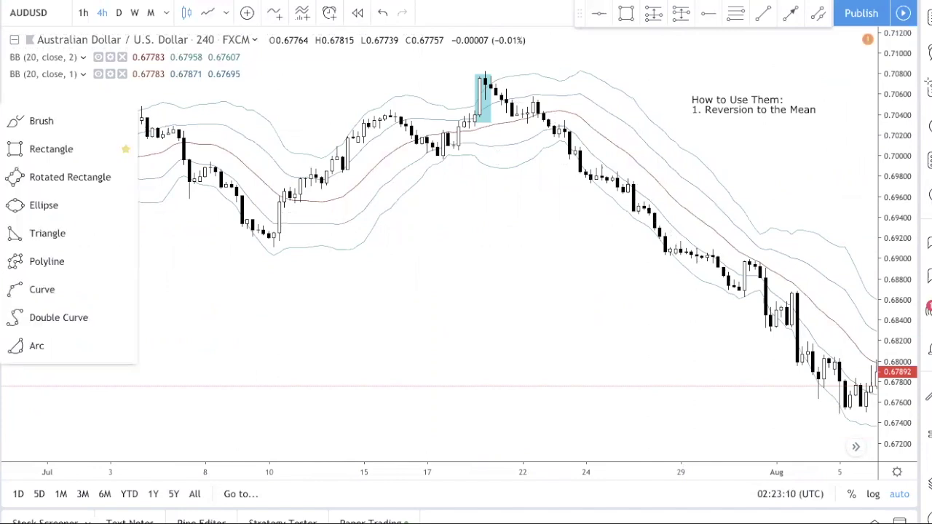
left_click(60, 204)
left_click(570, 137)
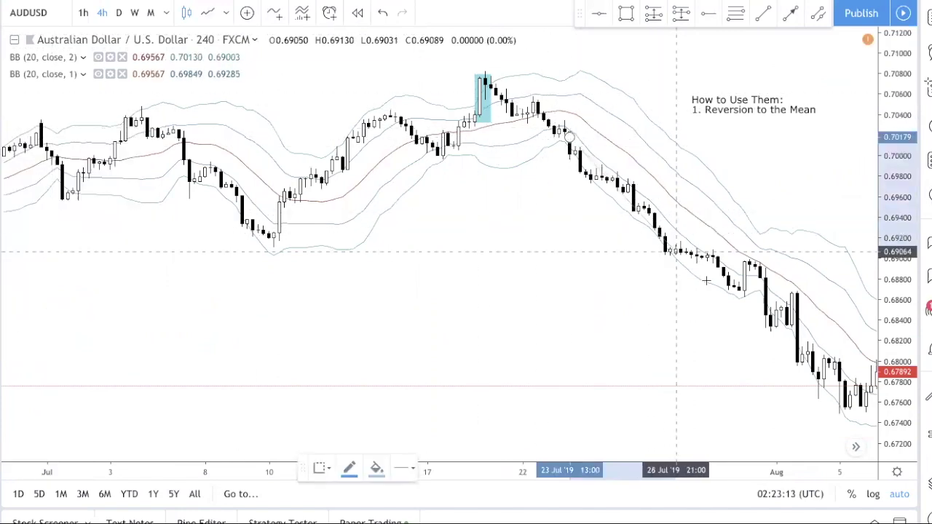
left_click(734, 297)
left_click(750, 278)
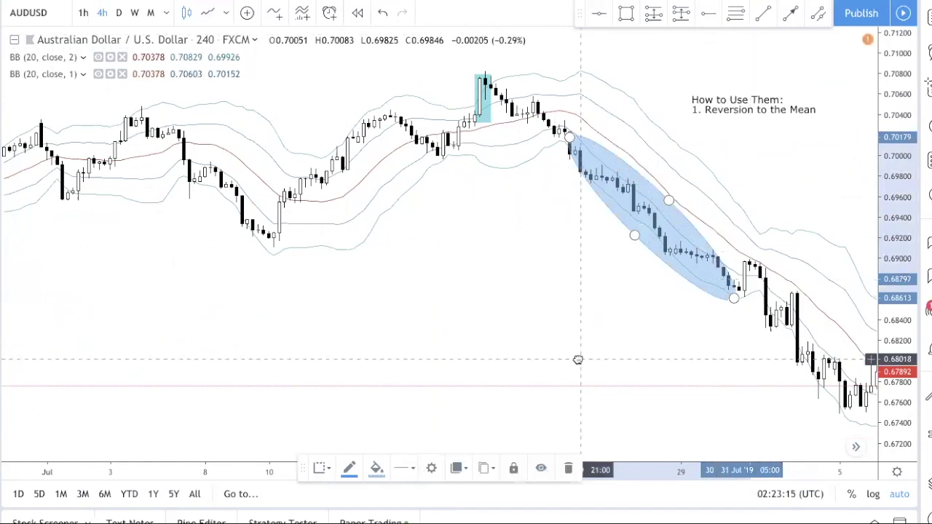
Add '2. Bollinger Trend' as the second item of the How to Use Them note.
double_click(809, 112)
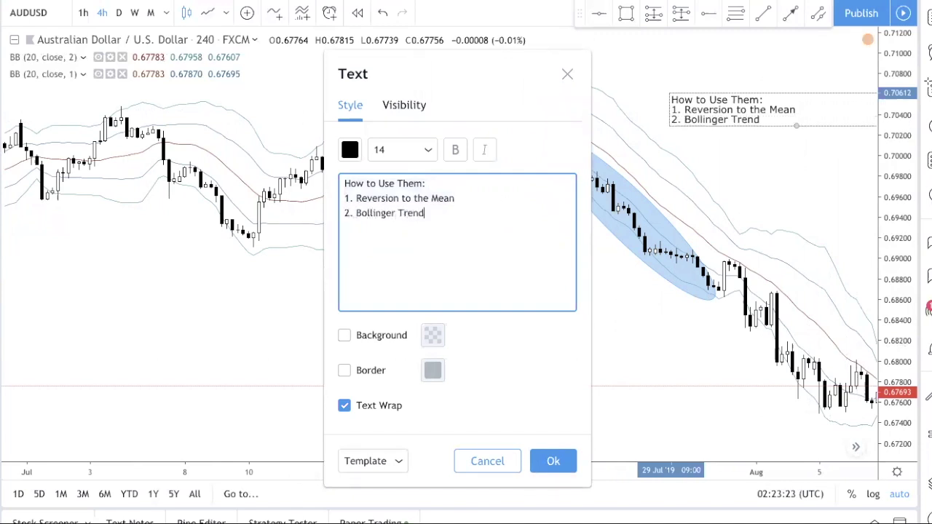
left_click(571, 457)
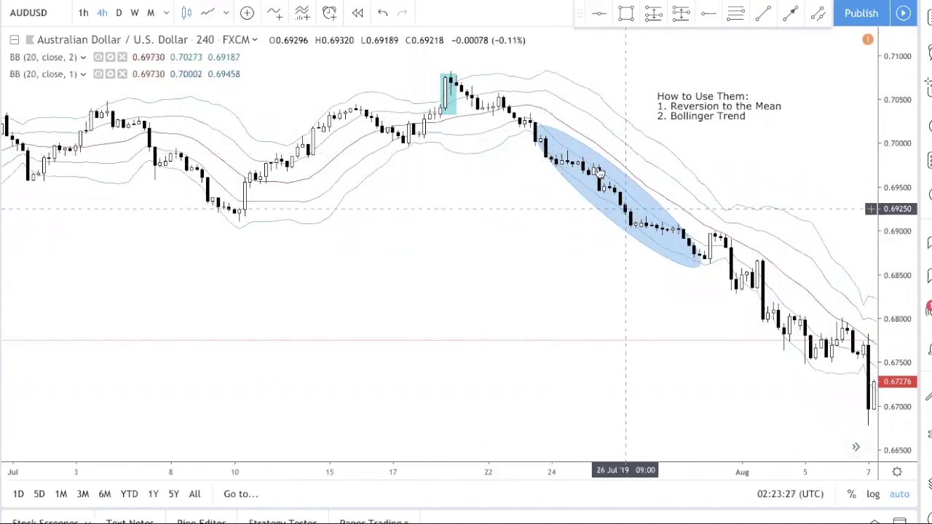
left_click(537, 136)
Stretch the blue ellipse's upper end, then delete the ellipse from the late-July decline.
left_click_drag(537, 135, 536, 131)
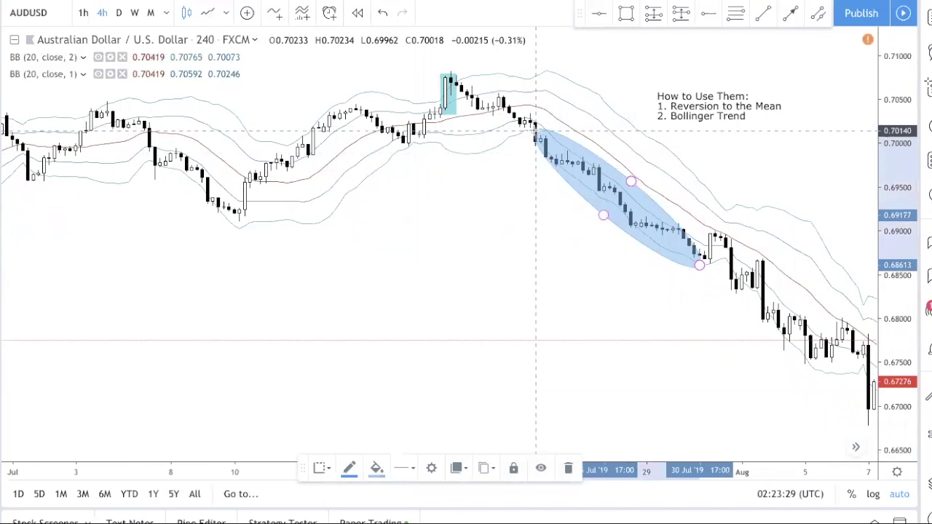
left_click(546, 222)
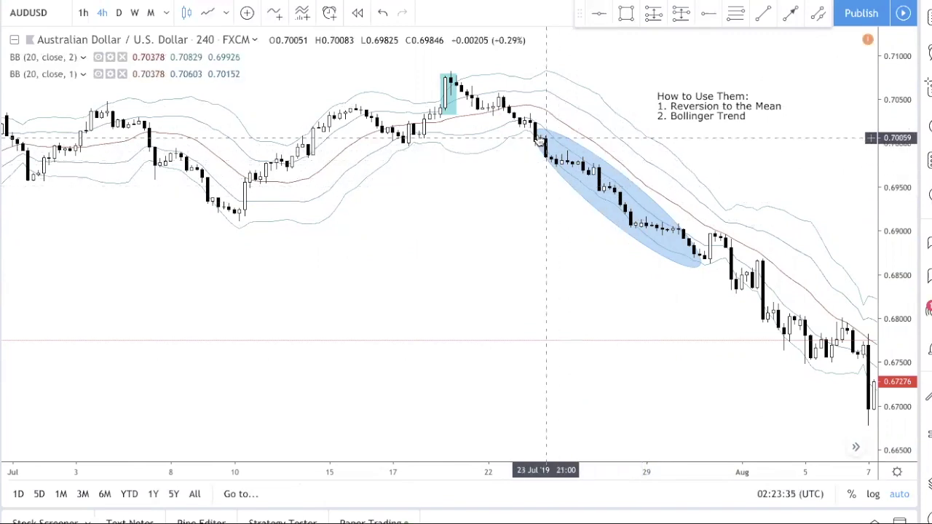
left_click(550, 135)
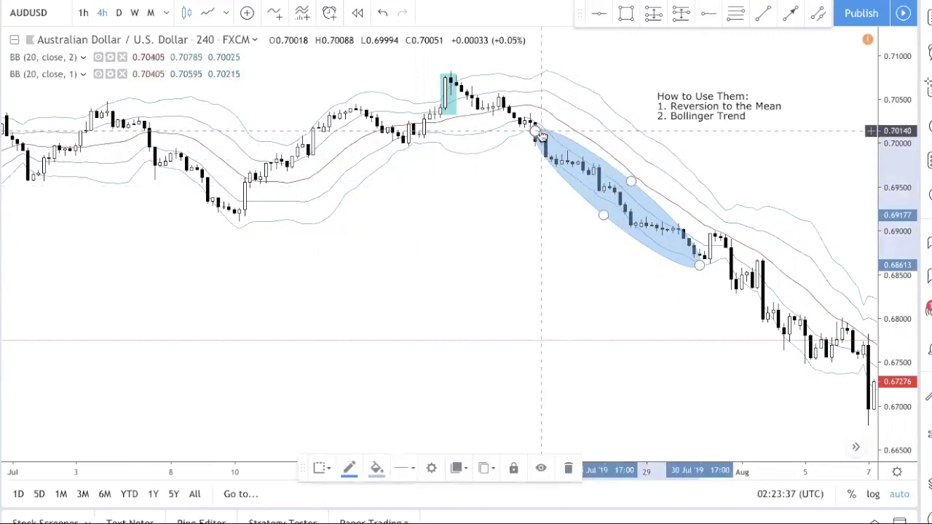
key("Delete")
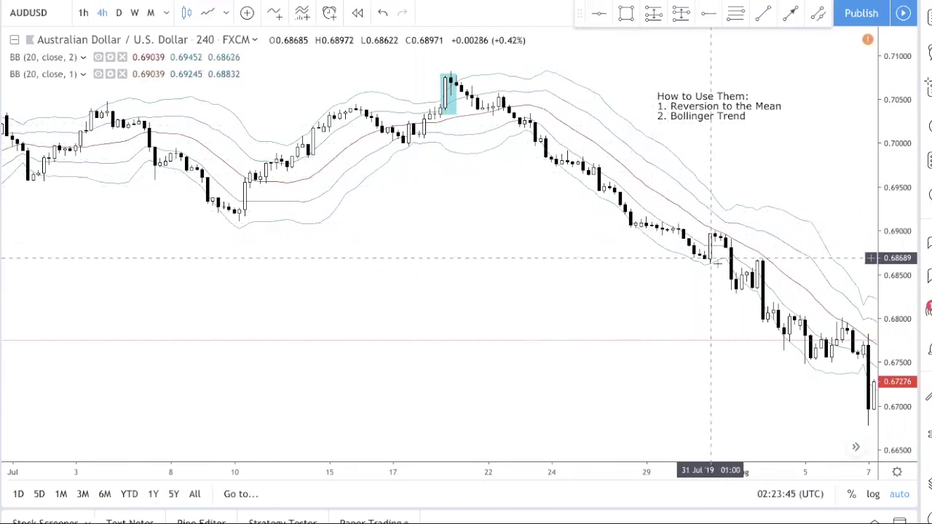
scroll(593, 279, "right", 3)
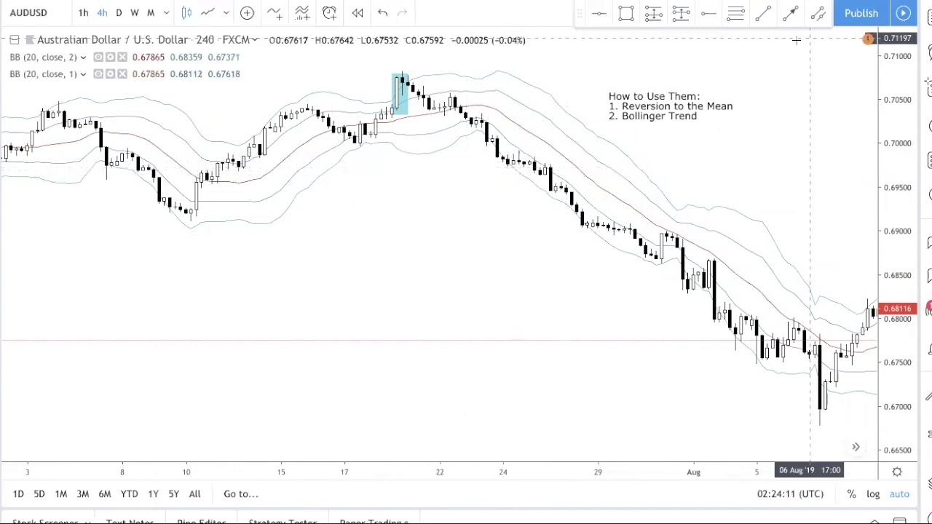
Place a red dashed level at 0.69731 on the decline and widen the cyan box rightward.
left_click(524, 156)
left_click_drag(524, 156, 492, 166)
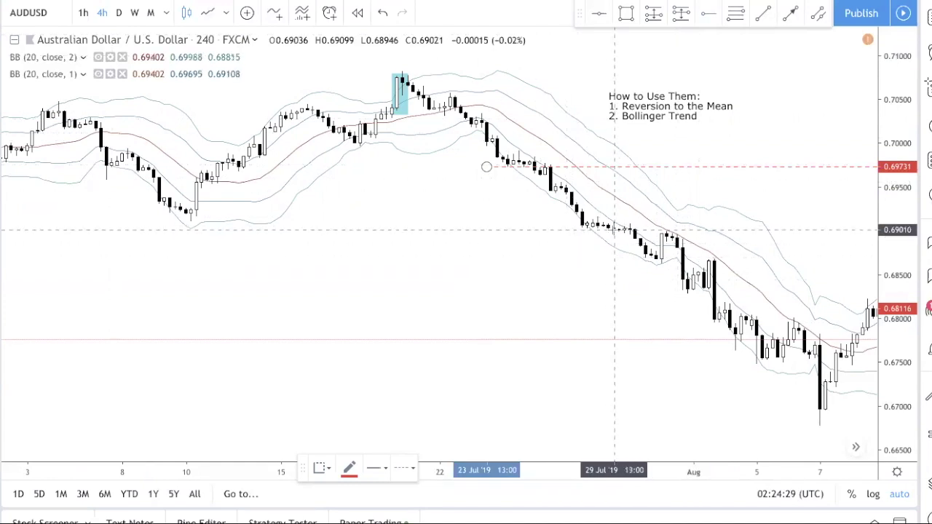
left_click(609, 232)
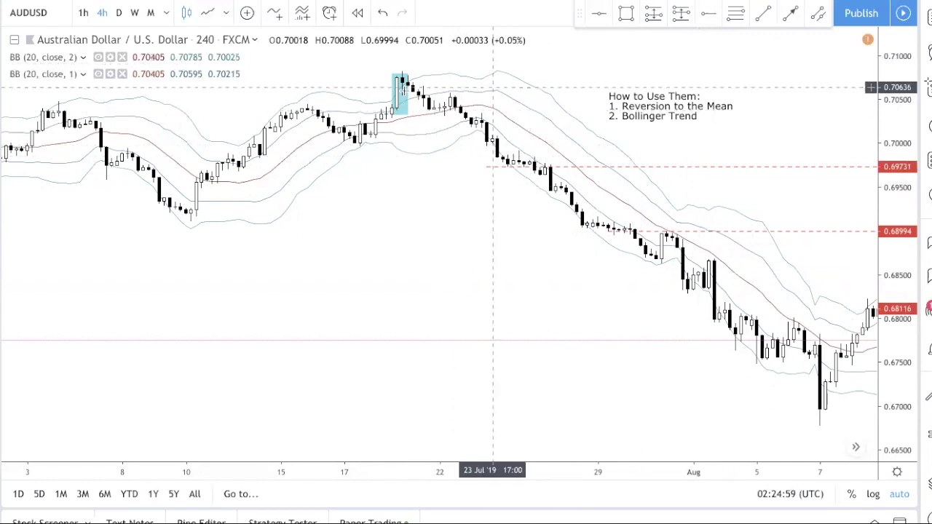
mouse_move(406, 74)
left_mouse_down()
mouse_move(498, 96)
mouse_move(486, 90)
left_mouse_up()
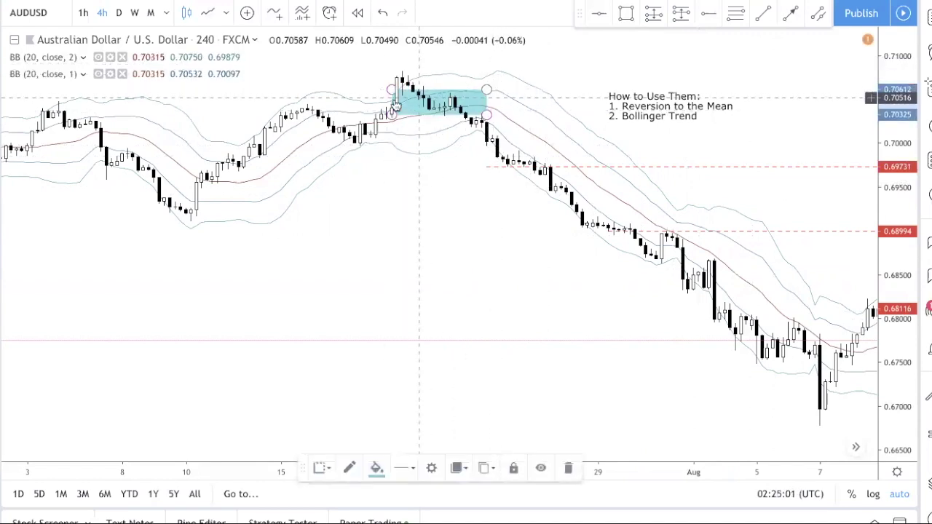
Reshape the cyan box so it covers only the 22–23 July candles.
left_click_drag(393, 98, 444, 116)
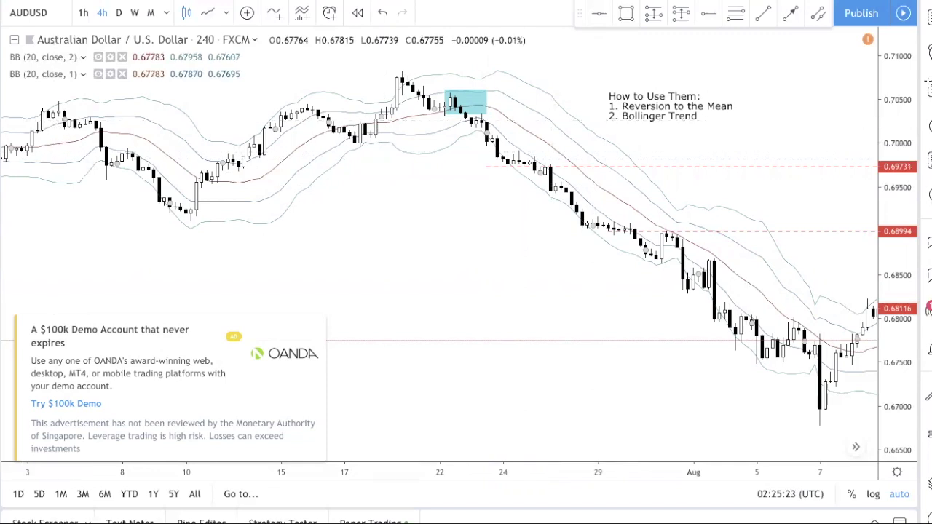
left_click(489, 167)
Brush blue highlight strokes over the candles around 24 and 26 July.
left_click(514, 161)
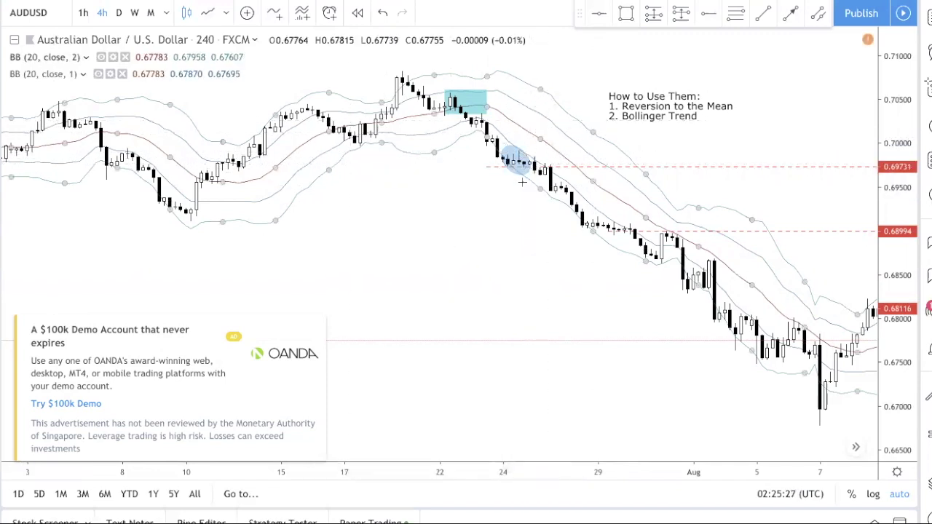
left_click_drag(546, 173, 576, 192)
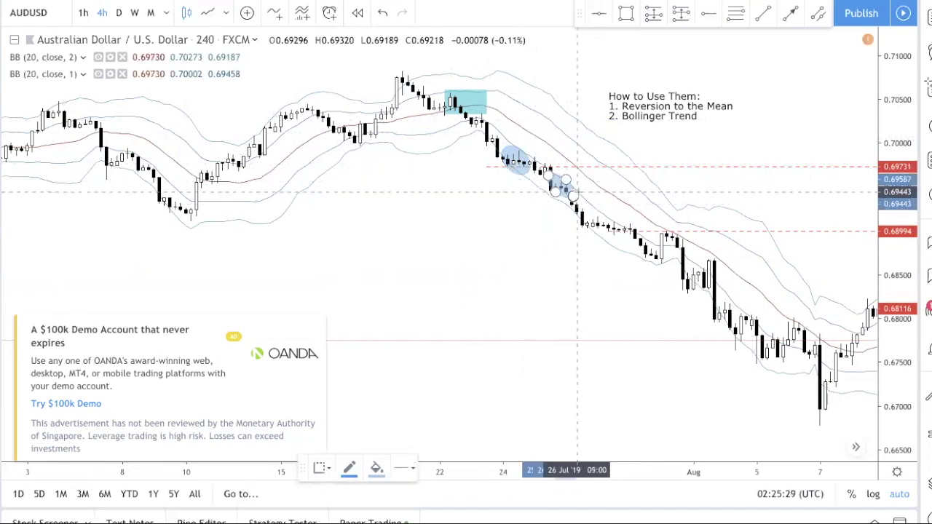
key("Escape")
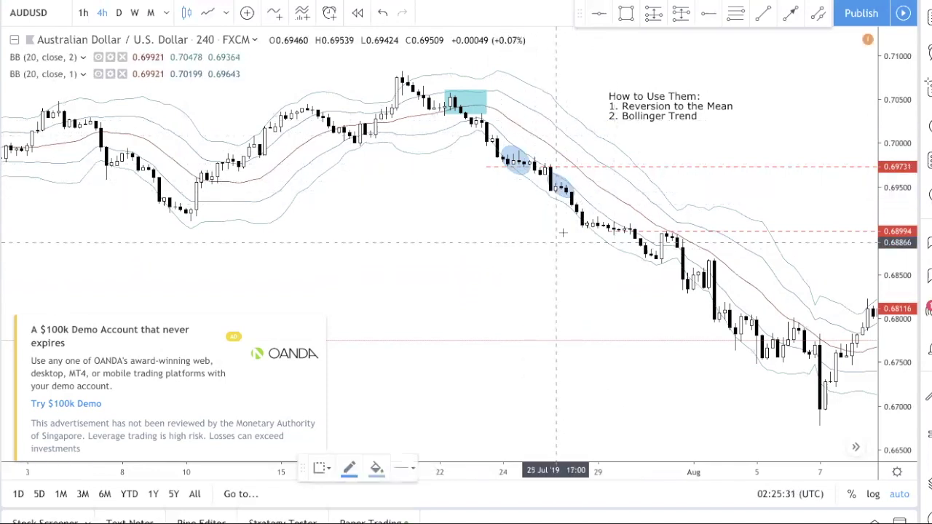
left_click(593, 233)
mouse_move(607, 218)
left_mouse_down()
mouse_move(599, 225)
mouse_move(613, 230)
left_mouse_up()
Pan the chart from late July into August and close the advertisement panel.
left_click_drag(324, 255, 628, 259)
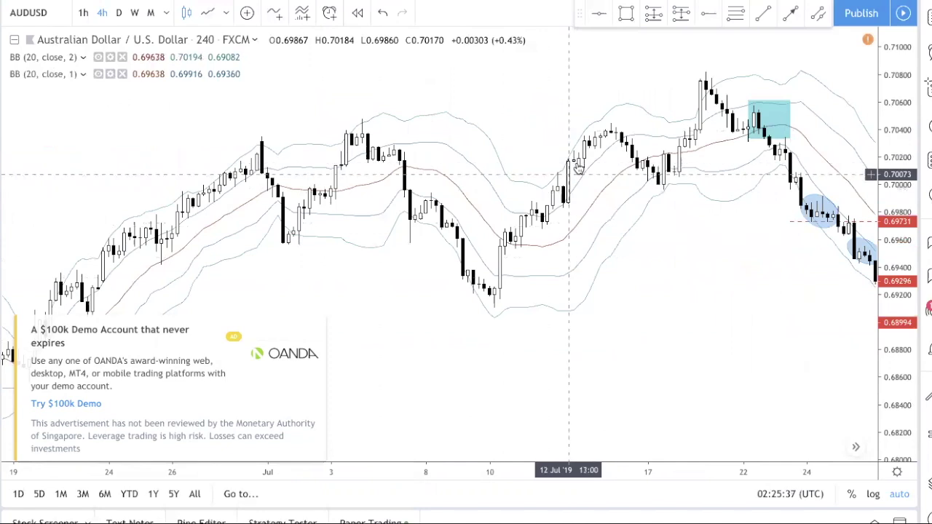
left_click_drag(681, 313, 427, 313)
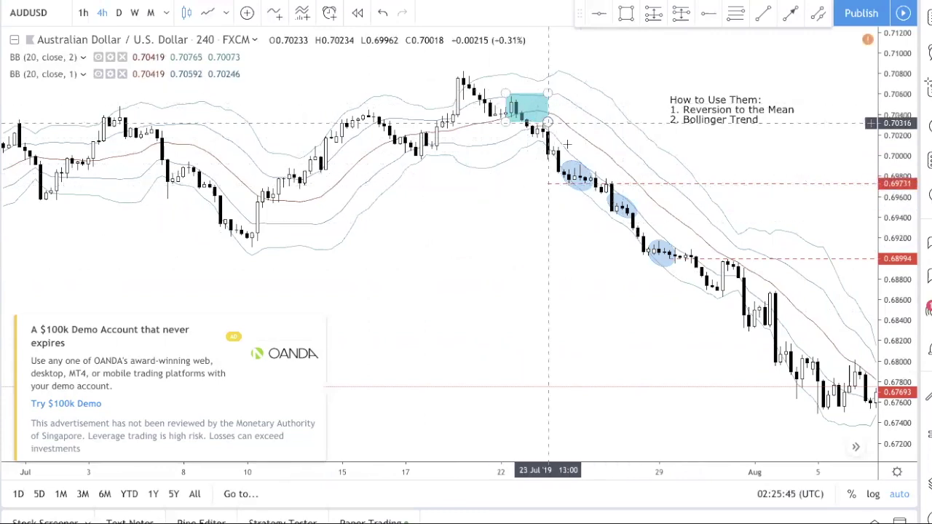
left_click_drag(597, 262, 478, 240)
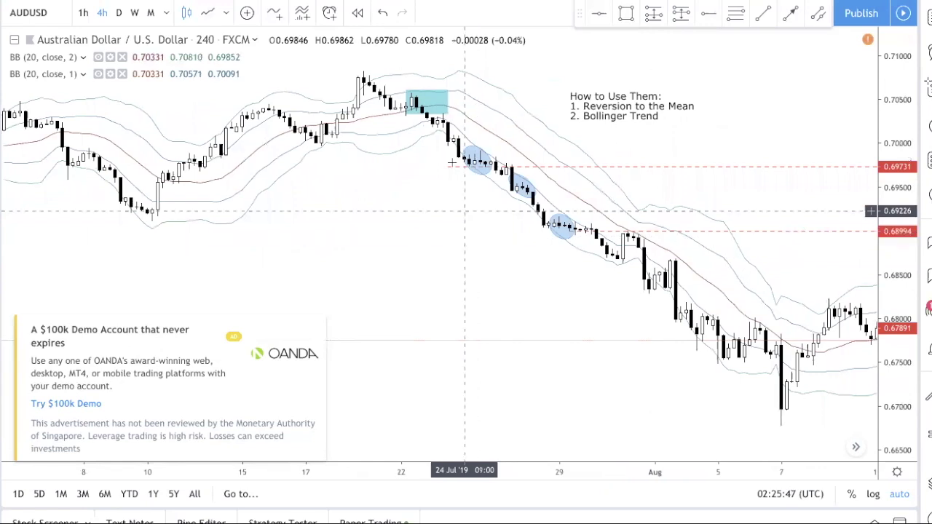
left_click_drag(747, 381, 699, 378)
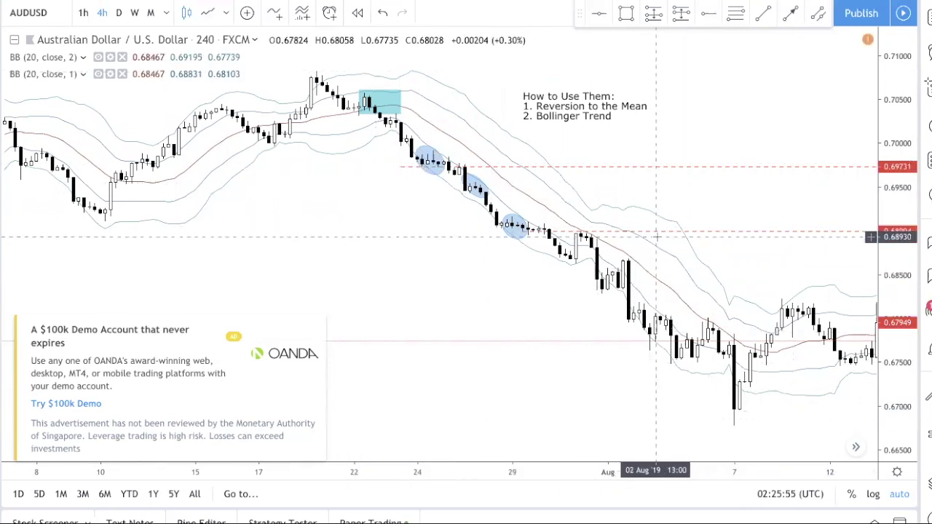
left_click_drag(731, 209, 630, 193)
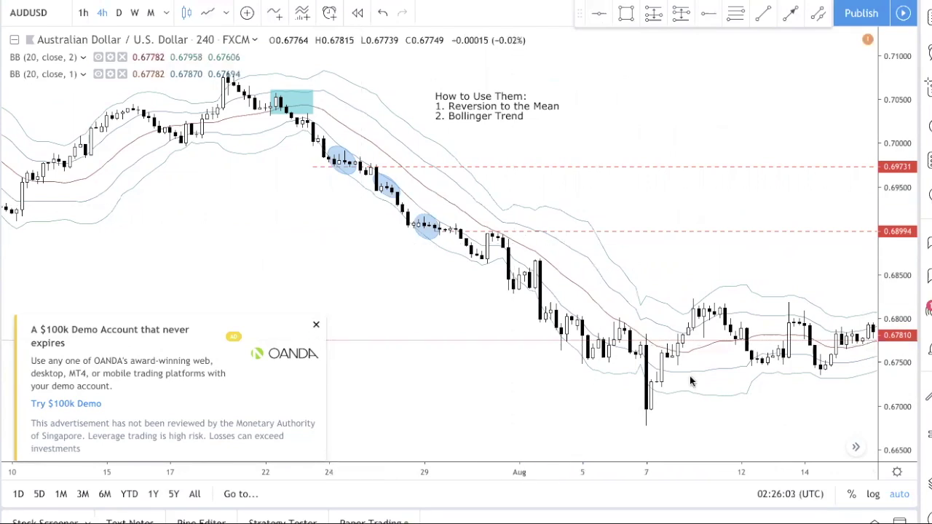
left_click(316, 324)
Add '3. Bollinger Squeeze' as the note's third item.
left_click(791, 202)
left_click_drag(791, 202, 474, 212)
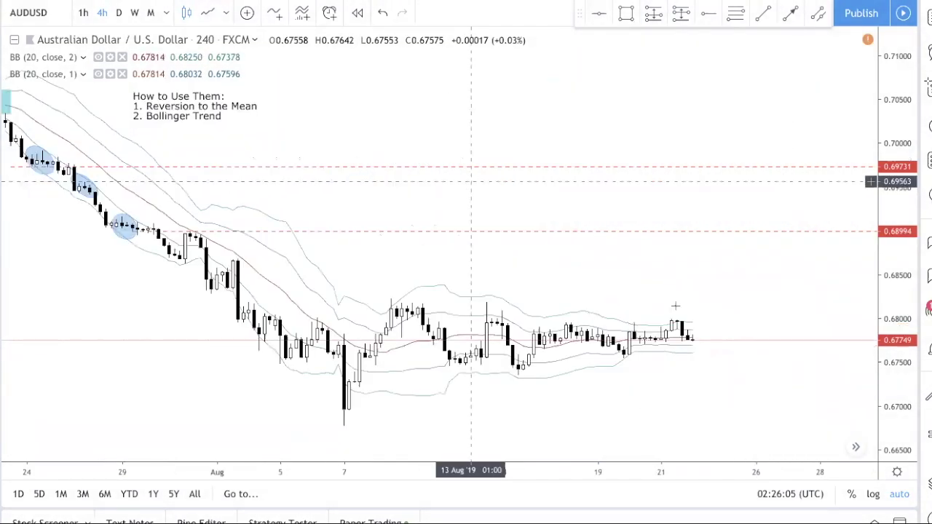
double_click(223, 119)
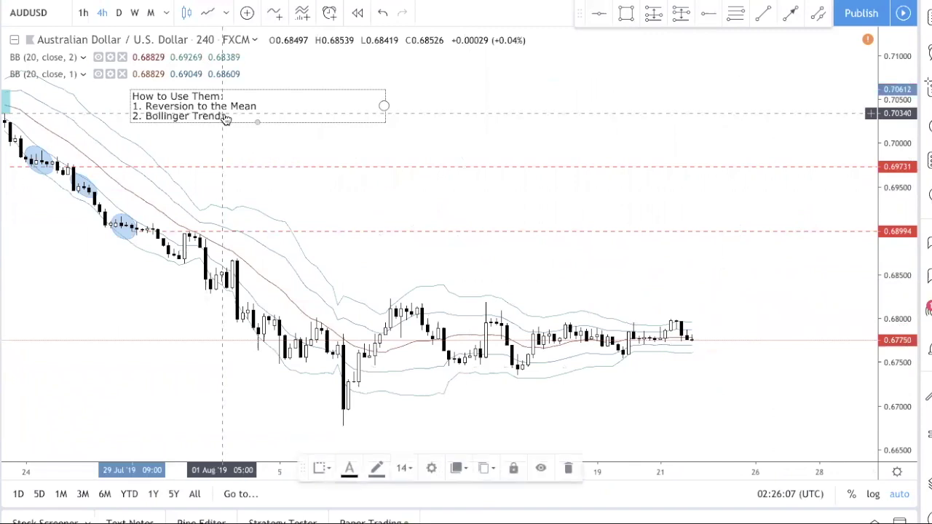
key("Return")
type("3. Bollinger Squeeze")
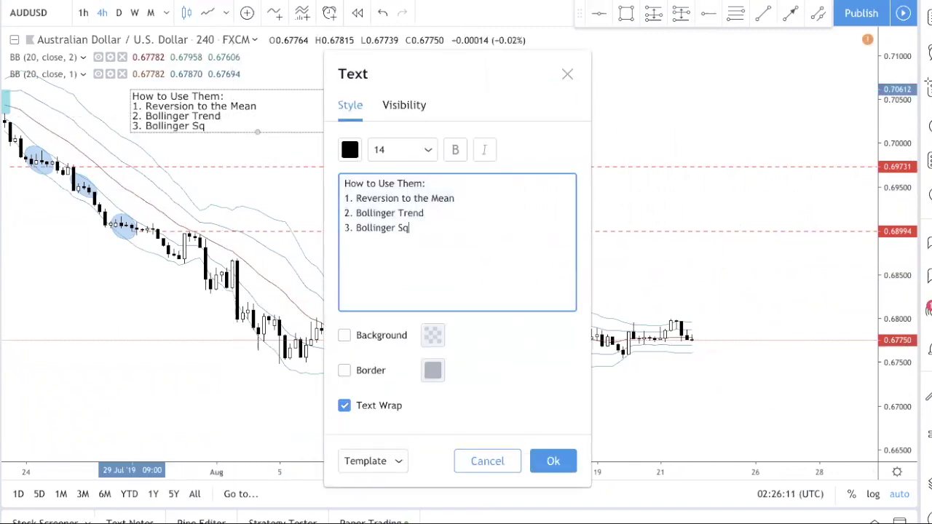
left_click(554, 461)
Move the How to Use Them note to the right side of the chart.
left_click_drag(241, 124, 675, 133)
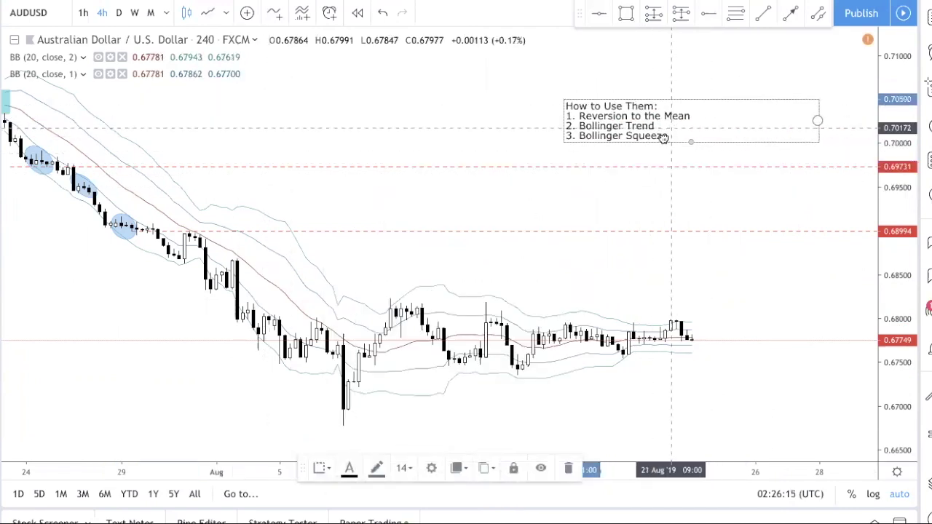
left_click(586, 249)
right_click(586, 248)
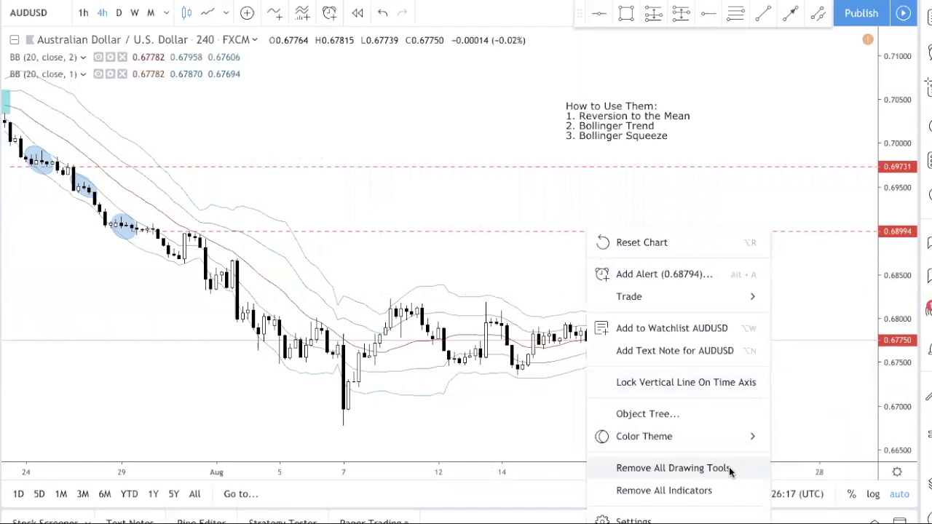
key("Escape")
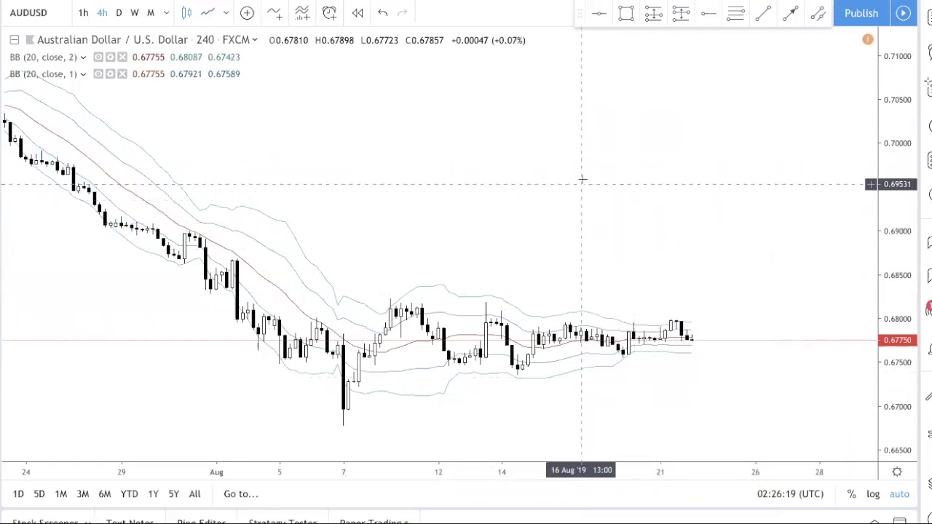
Delete the red dashed levels at 0.68994 and 0.69731.
left_click(344, 232)
key("Delete")
left_click(243, 167)
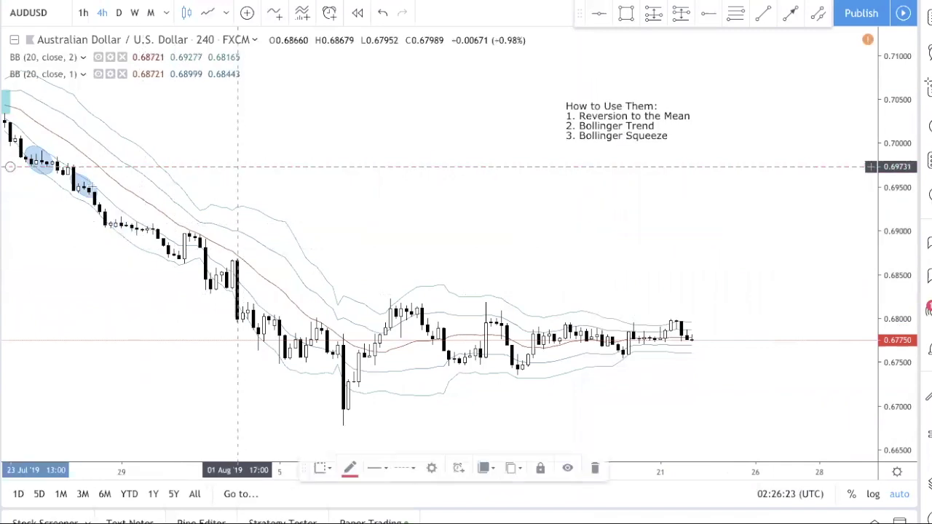
key("Delete")
left_click_drag(583, 131, 581, 220)
Draw an upward and a downward breakout arrow from the latest candle.
left_click(629, 255)
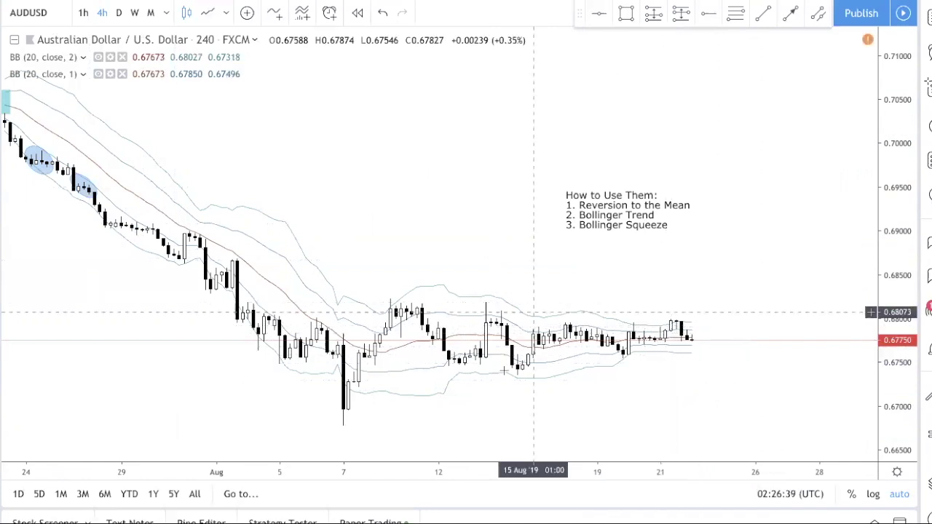
left_click(791, 15)
left_click(690, 338)
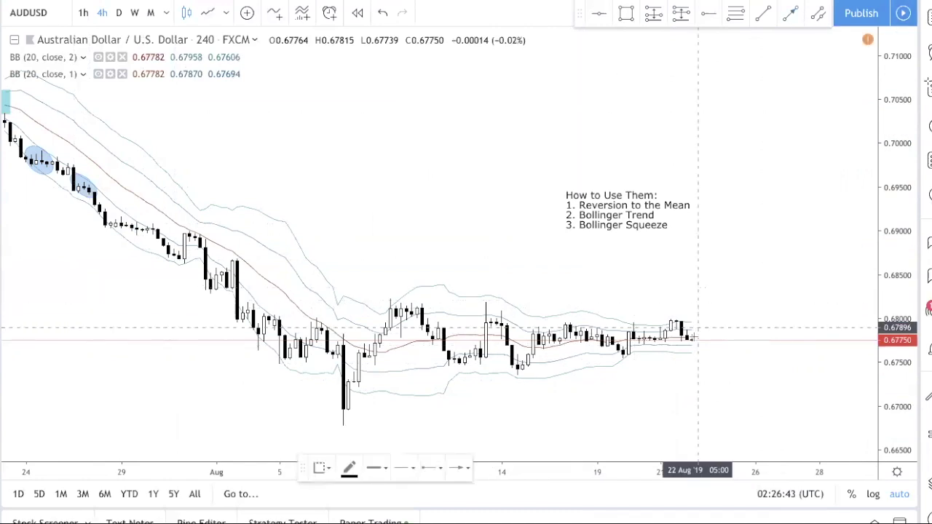
left_click(718, 255)
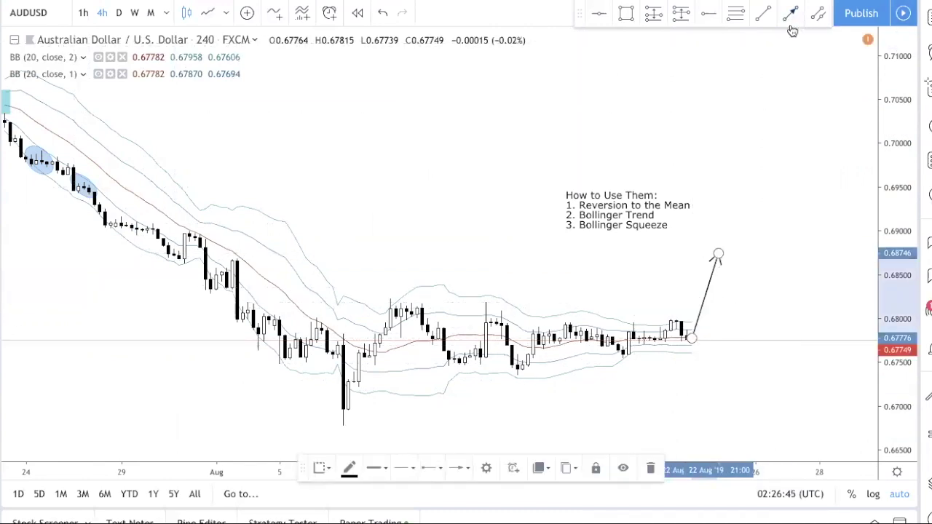
left_click(690, 338)
left_click(724, 393)
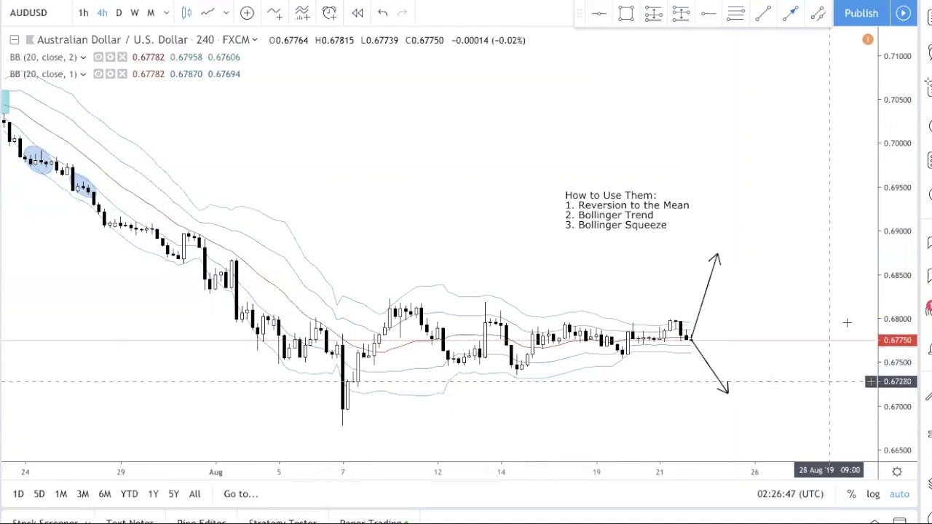
Re-fit the price scale and shift both breakout arrows to the right.
left_click_drag(878, 348, 871, 358)
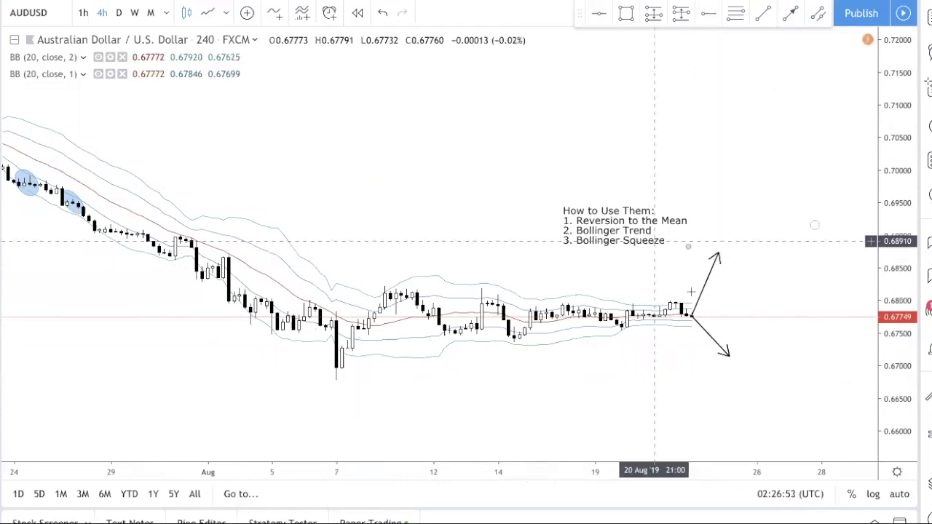
key("alt+r")
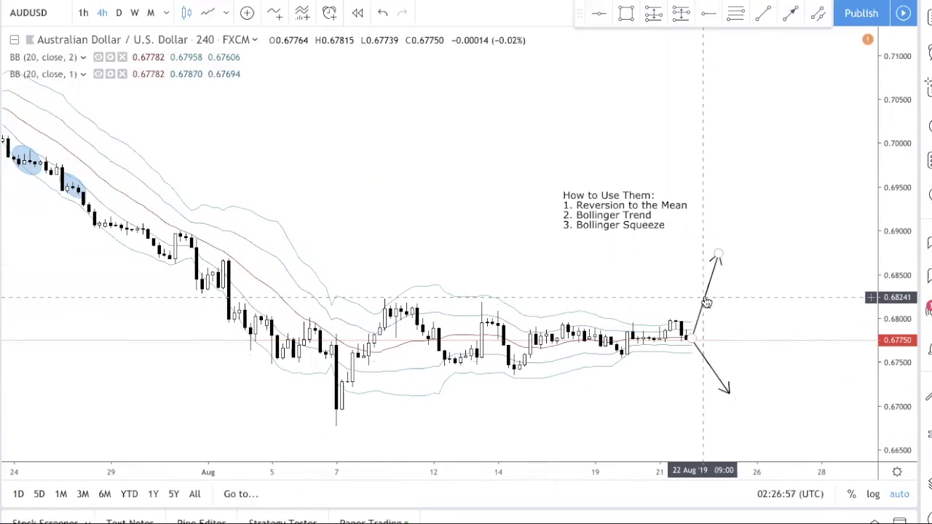
left_click_drag(706, 302, 722, 299)
left_click_drag(704, 356, 741, 358)
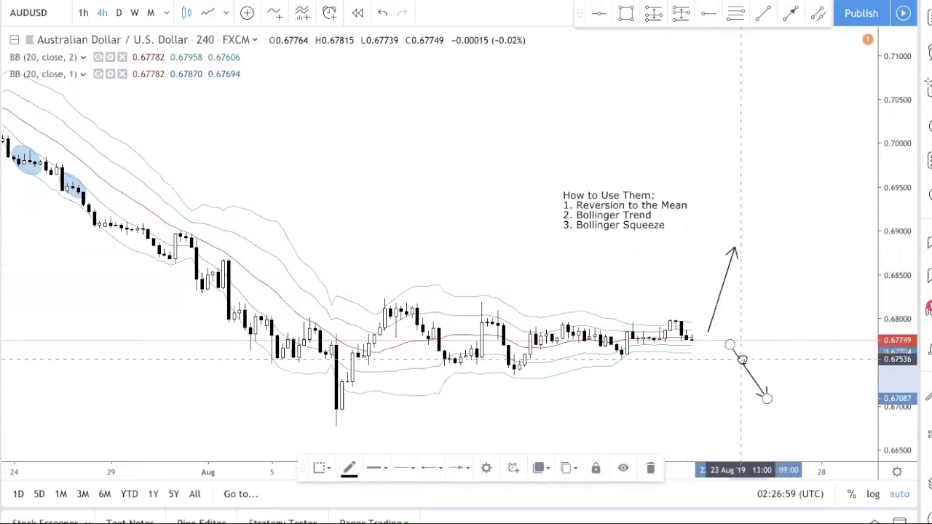
left_click(745, 347)
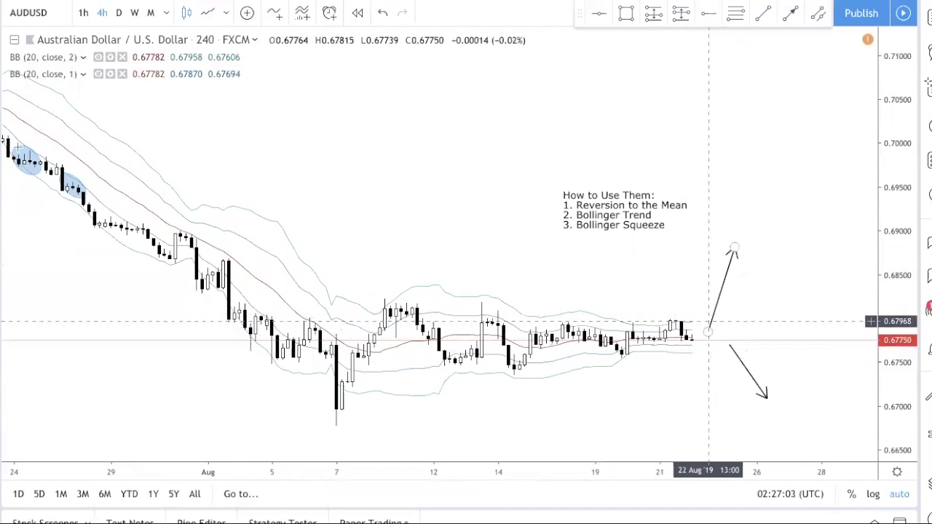
Add an orange dashed horizontal level at 0.67968 above the latest candles, replacing a misplaced one.
left_click(703, 14)
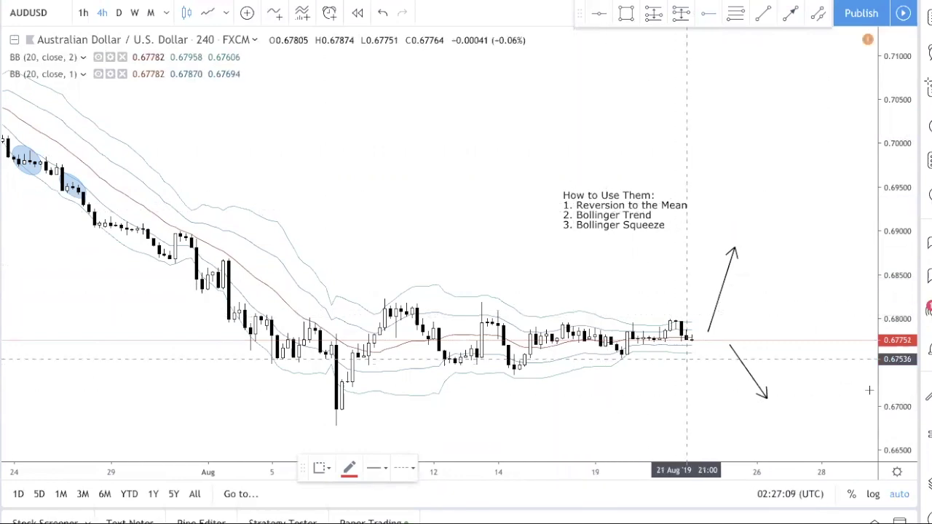
left_click(578, 321)
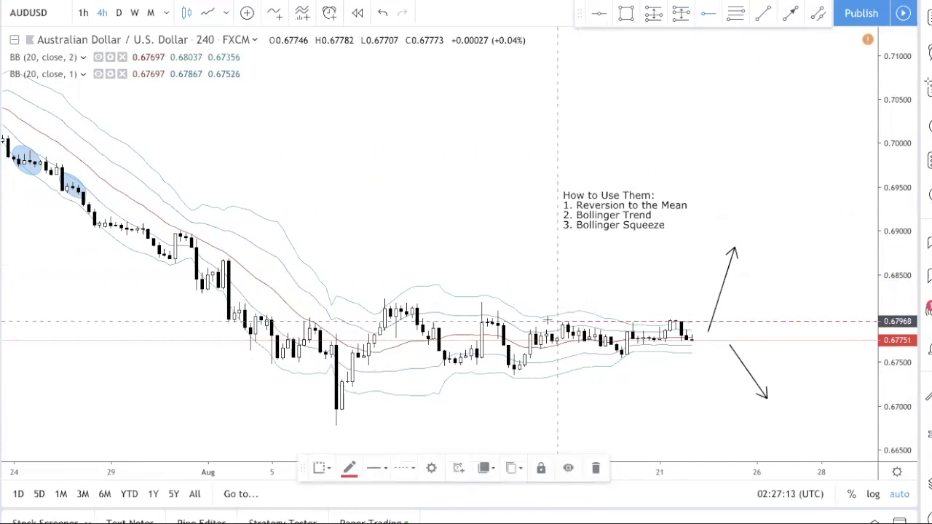
left_click_drag(536, 321, 471, 320)
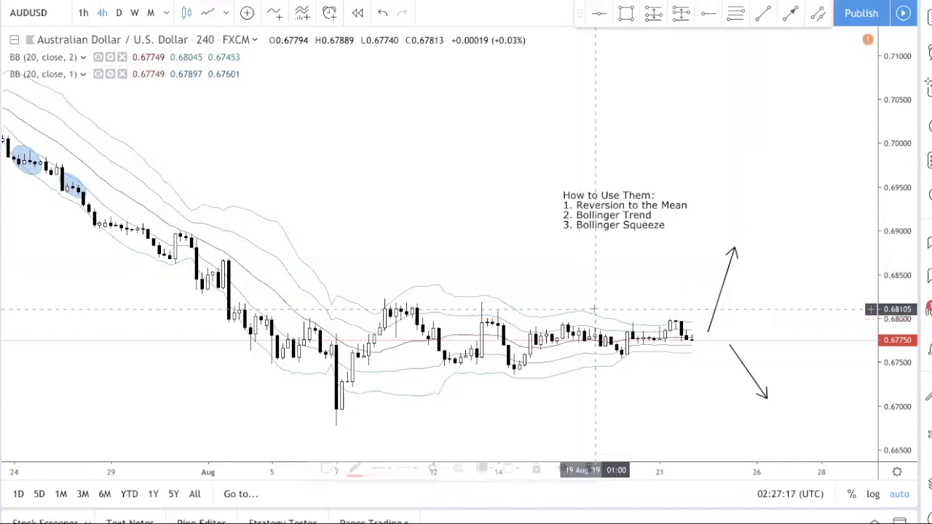
left_click(596, 468)
left_click(605, 14)
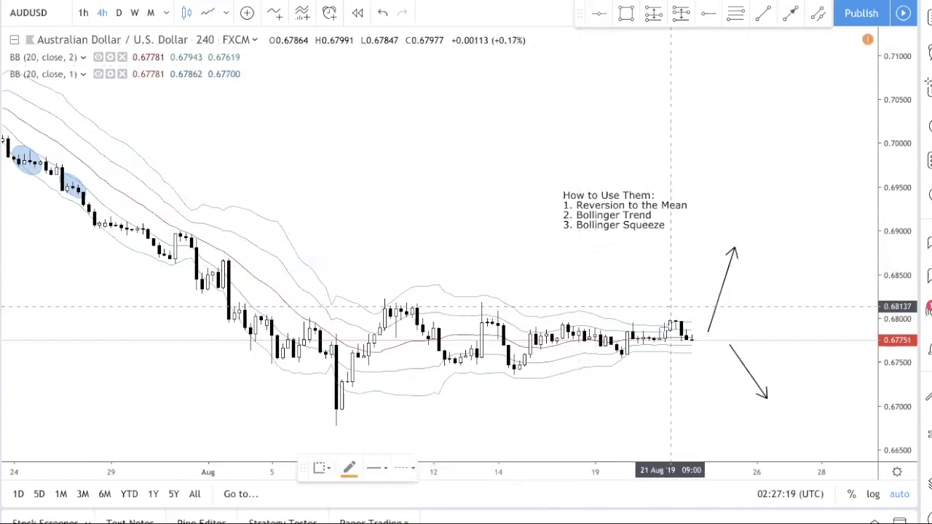
left_click(665, 320)
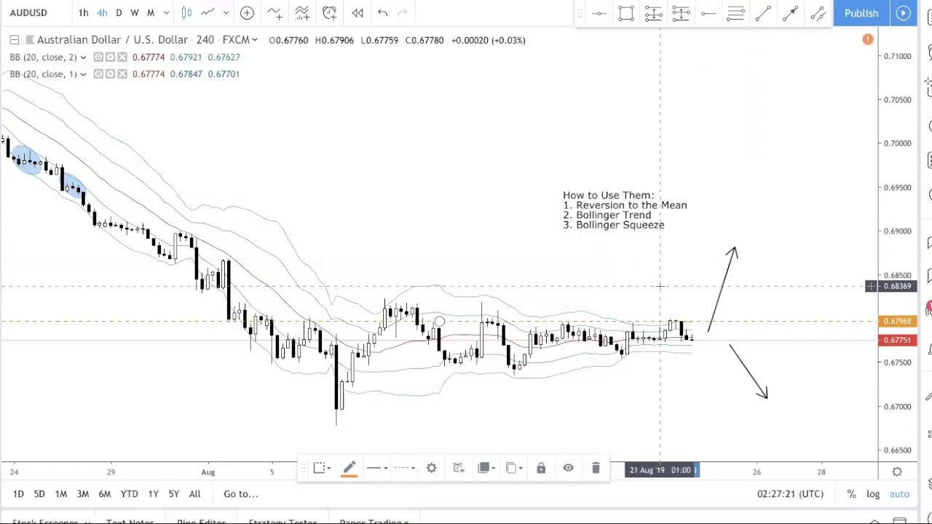
Add the lower horizontal level at 0.67592 below the candles and compress the price scale.
left_click(601, 13)
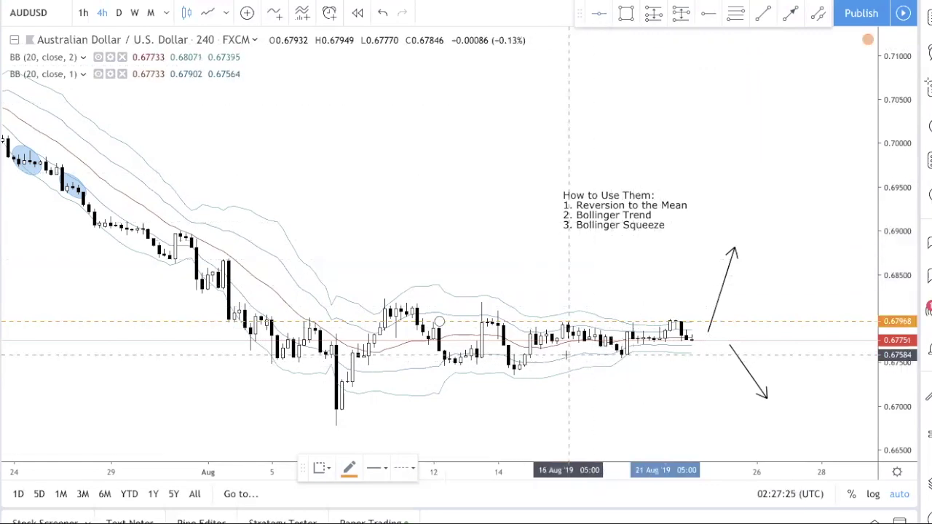
left_click(558, 355)
left_click_drag(470, 356, 437, 355)
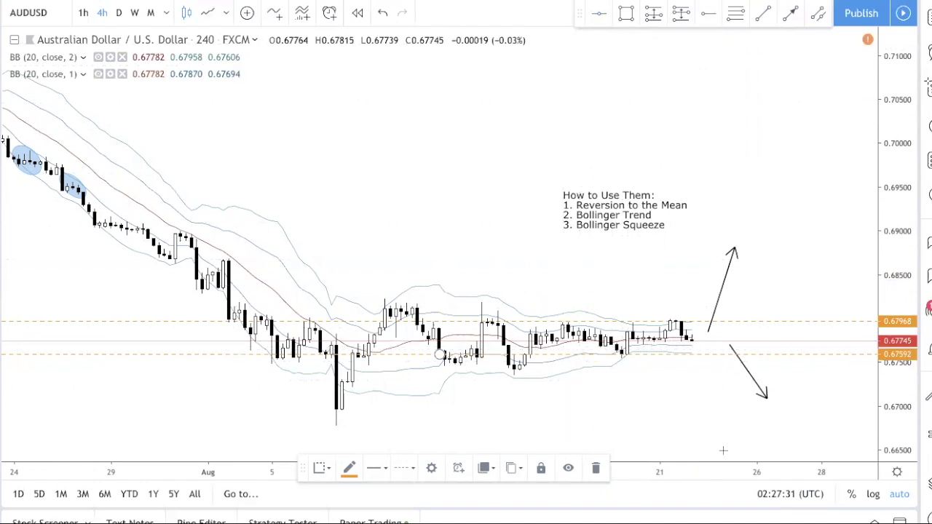
left_click(705, 364)
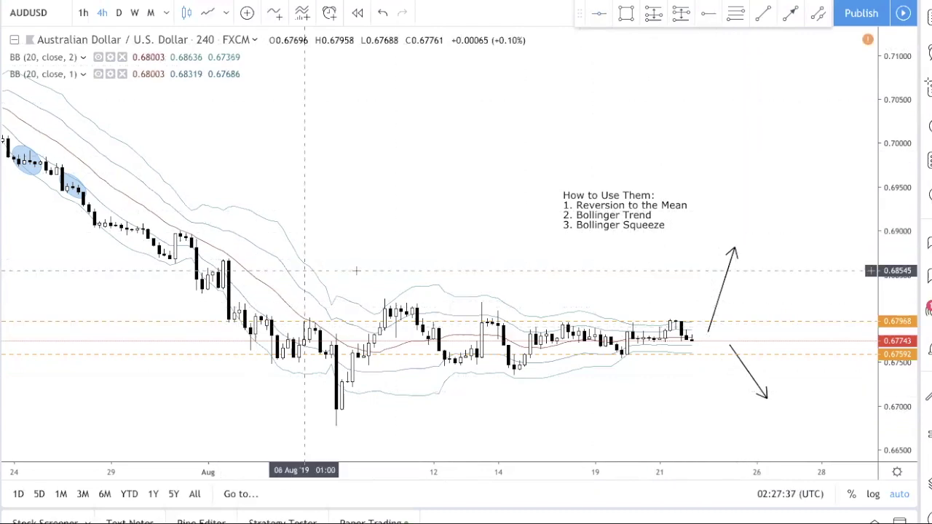
scroll(349, 291, "down", 3)
left_click_drag(910, 256, 904, 302)
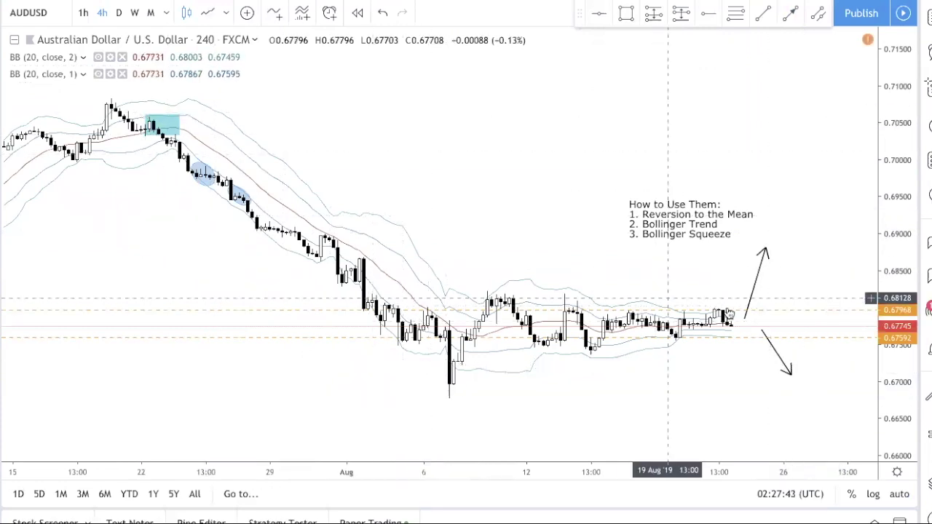
left_click_drag(791, 282, 725, 284)
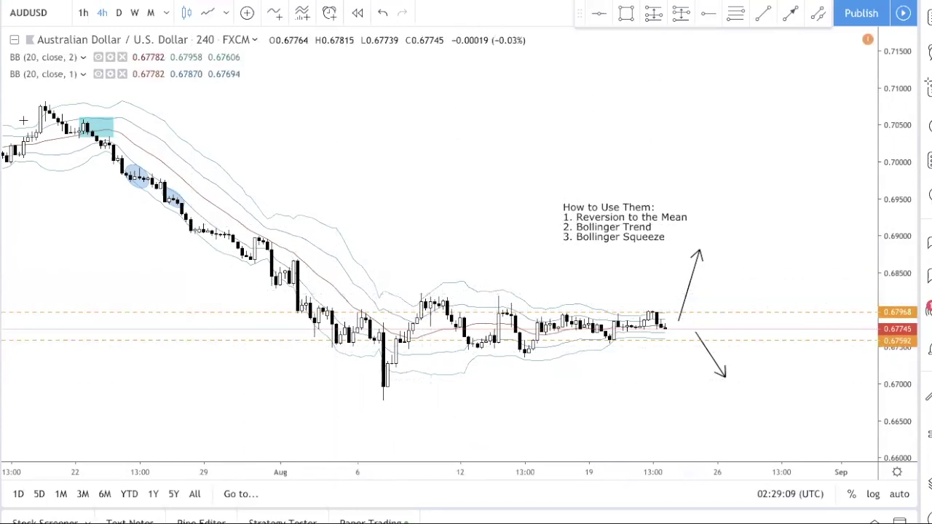
Draw a cyan rectangle from 31 Jul to mid-August over the 0.6816–0.6838 highs.
left_click(263, 222)
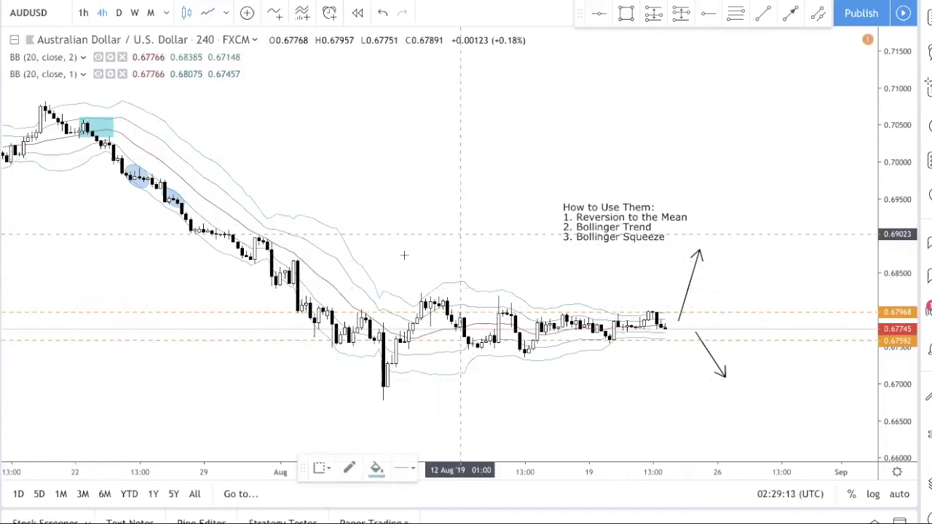
left_click_drag(271, 281, 490, 302)
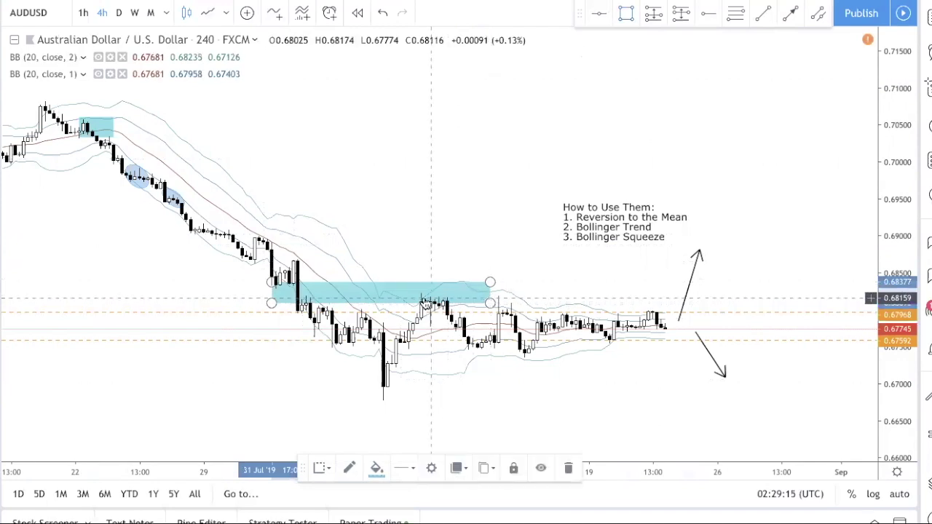